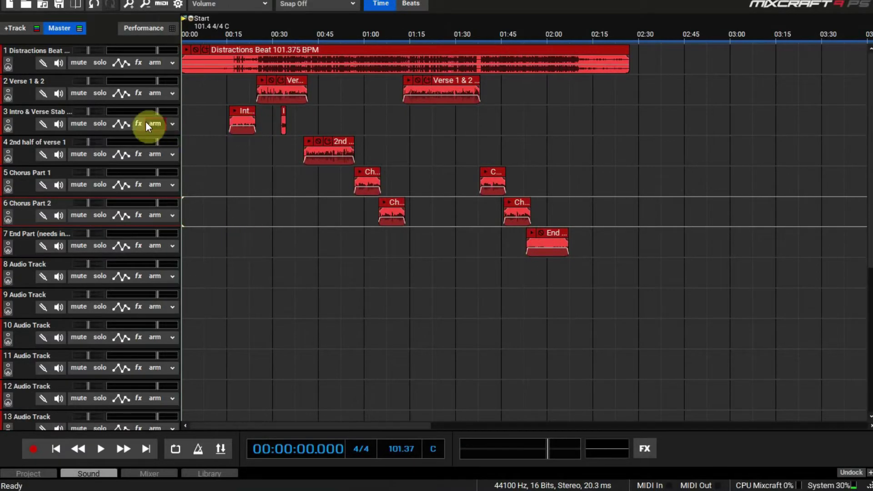
Step: Add the TB Parametric Equalizer effect to the Verse 1 & 2 track and move its windows clear of the track's clips
{"action": "left_click", "coordinate": [135, 96]}
{"action": "mouse_move", "coordinate": [394, 146]}
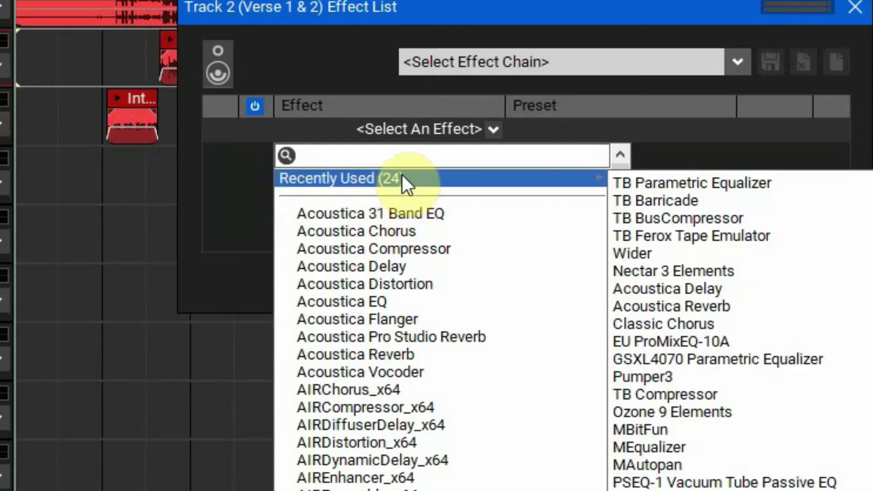
{"action": "left_click", "coordinate": [663, 184]}
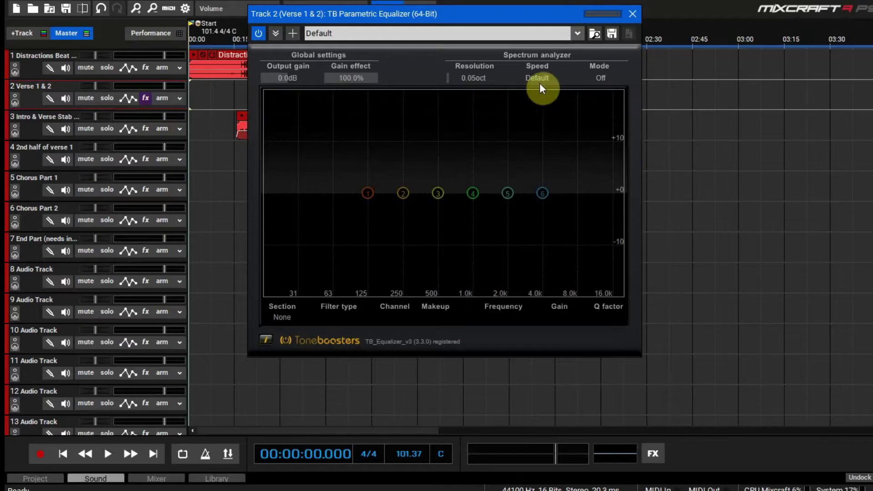
{"action": "left_click_drag", "start_coordinate": [478, 18], "coordinate": [428, 139]}
{"action": "left_click", "coordinate": [475, 68]}
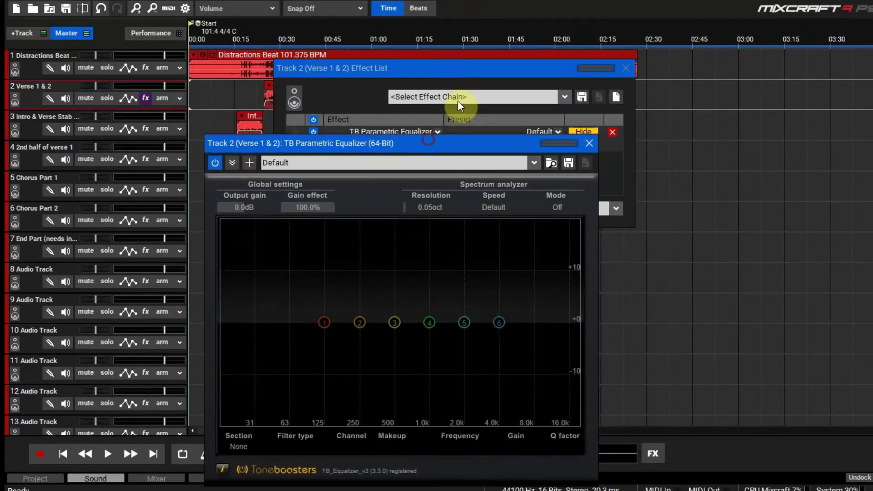
{"action": "left_click_drag", "start_coordinate": [475, 68], "coordinate": [644, 157]}
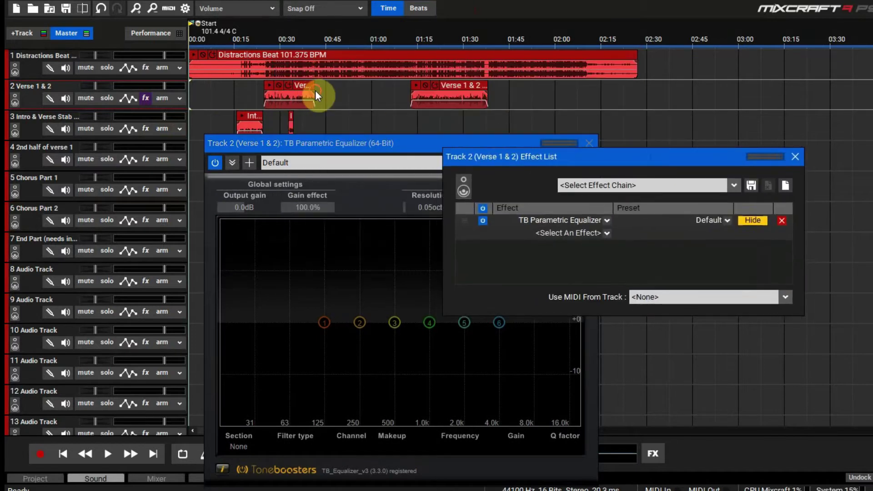
Step: Loop playback over the first Verse 1 & 2 clip and arrange the effect windows side by side
{"action": "left_click", "coordinate": [265, 87]}
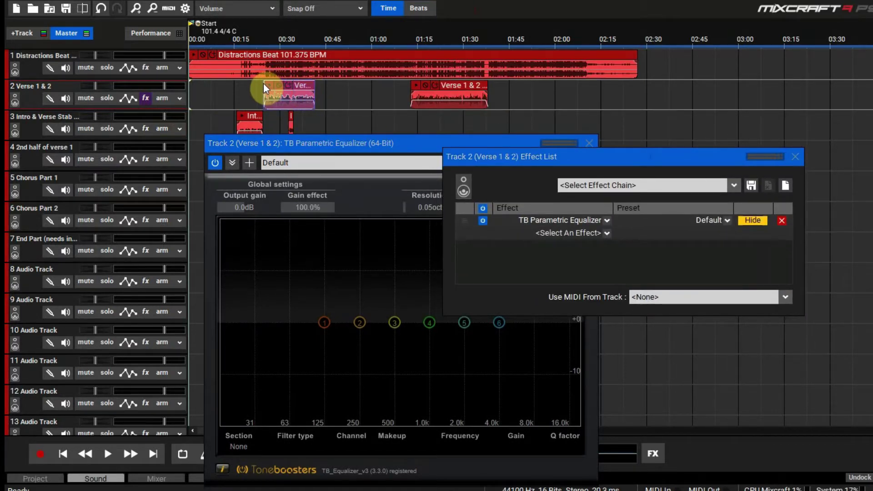
{"action": "left_click", "coordinate": [182, 452]}
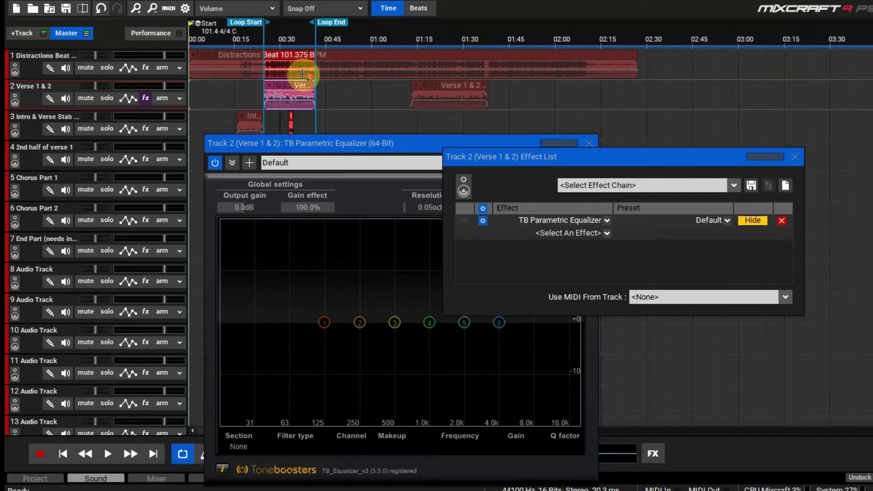
{"action": "scroll", "coordinate": [608, 89], "scroll_direction": "up", "scroll_amount": 1}
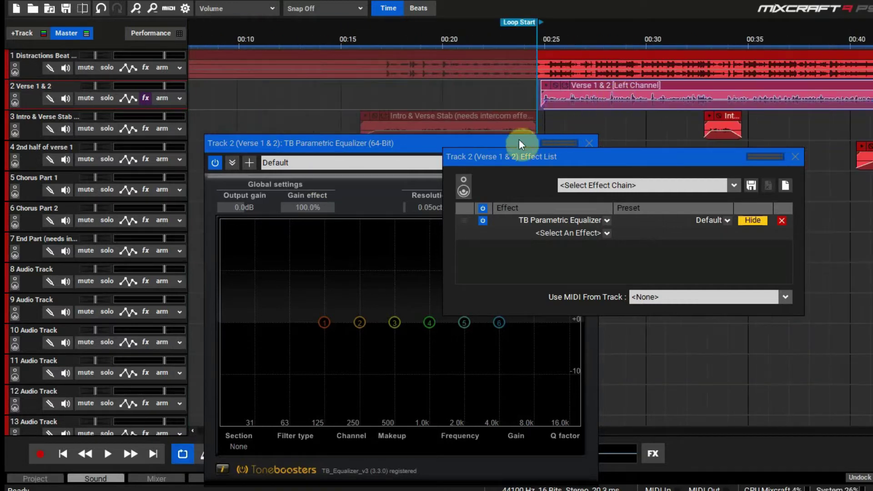
{"action": "left_click_drag", "start_coordinate": [413, 147], "coordinate": [302, 90]}
{"action": "left_click_drag", "start_coordinate": [577, 158], "coordinate": [615, 174]}
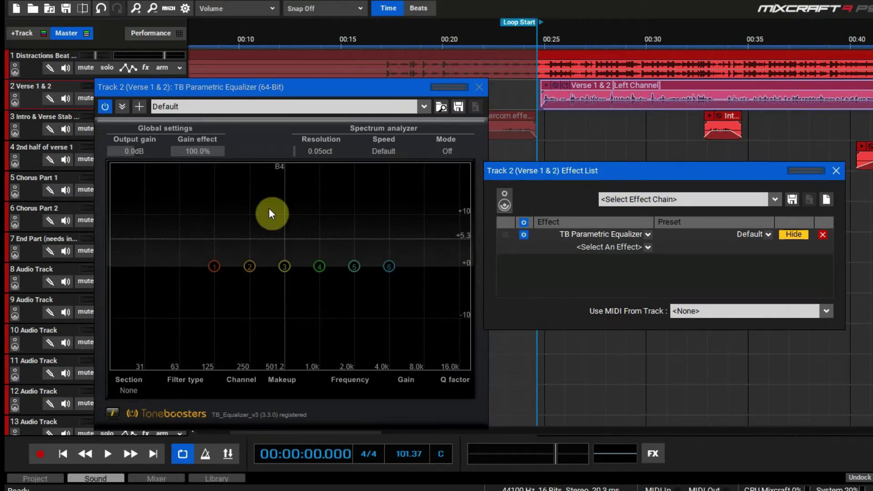
{"action": "left_click_drag", "start_coordinate": [305, 89], "coordinate": [304, 89]}
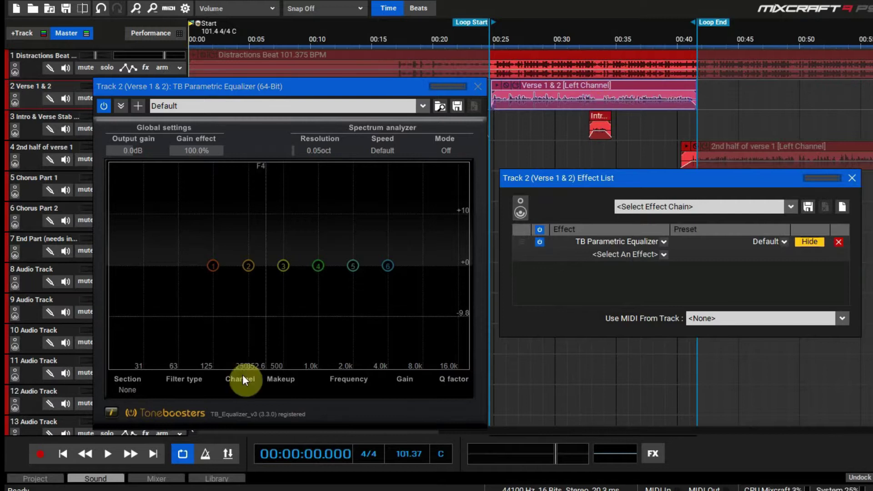
Step: Solo the Verse 1 & 2 track and start playing the looped clip
{"action": "left_click_drag", "start_coordinate": [262, 87], "coordinate": [404, 120]}
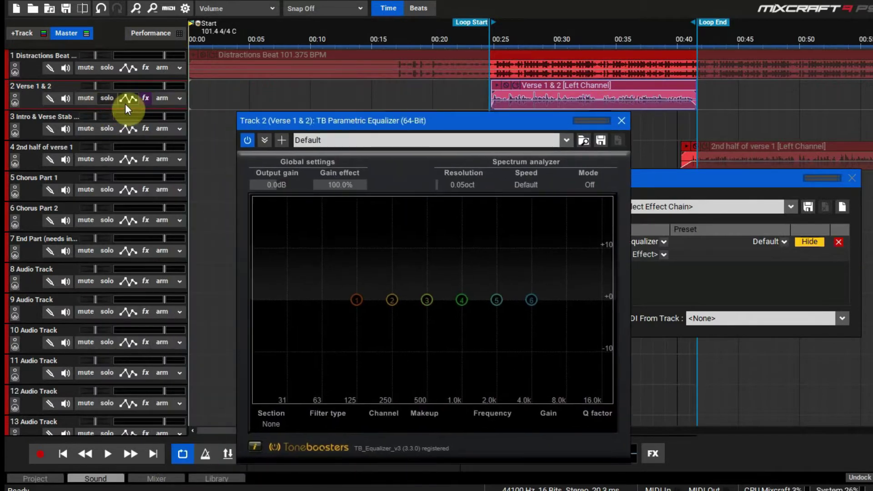
{"action": "left_click", "coordinate": [105, 97]}
{"action": "scroll", "coordinate": [548, 108], "scroll_direction": "up", "scroll_amount": 3}
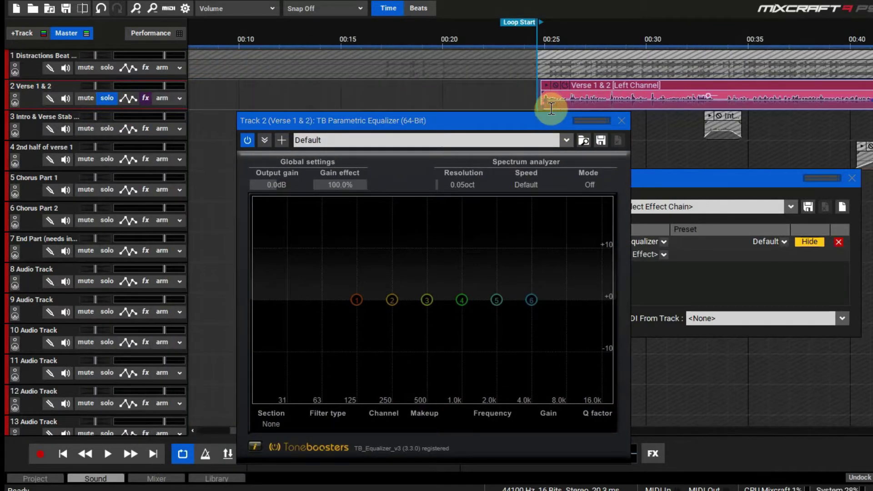
{"action": "left_click_drag", "start_coordinate": [531, 125], "coordinate": [407, 106]}
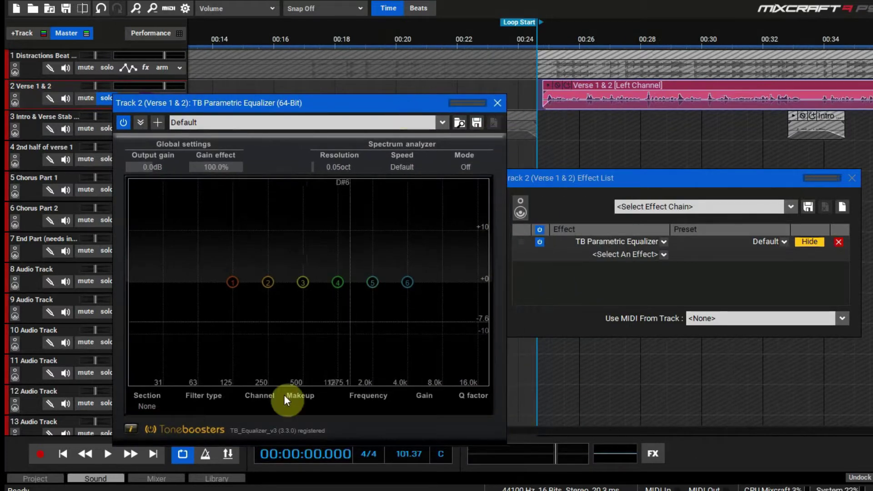
{"action": "left_click", "coordinate": [109, 454]}
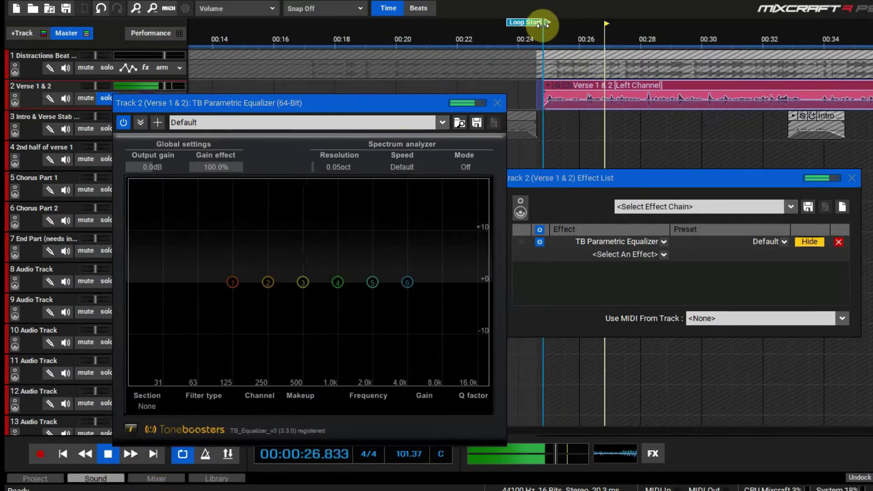
Step: Tighten the loop start and end markers to the first verse clip's edges and stop playback
{"action": "scroll", "coordinate": [610, 50], "scroll_direction": "down", "scroll_amount": 2}
{"action": "scroll", "coordinate": [609, 49], "scroll_direction": "down", "scroll_amount": 2}
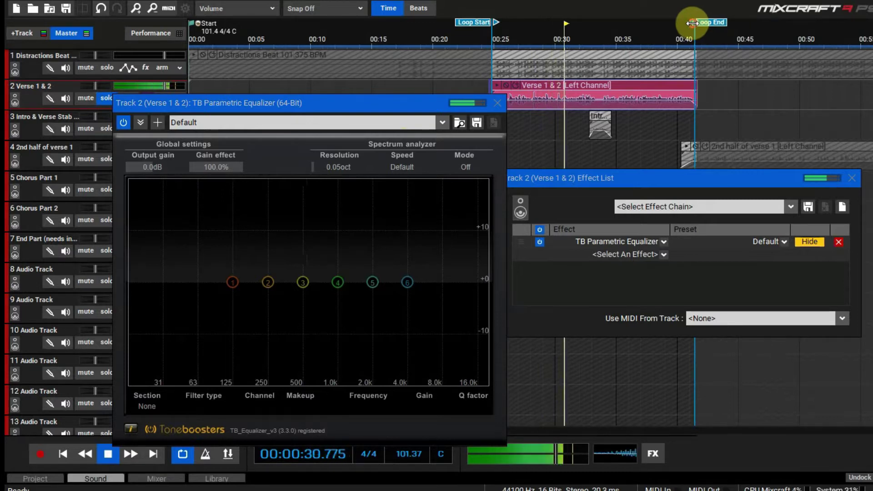
{"action": "left_click_drag", "start_coordinate": [694, 22], "coordinate": [692, 23]}
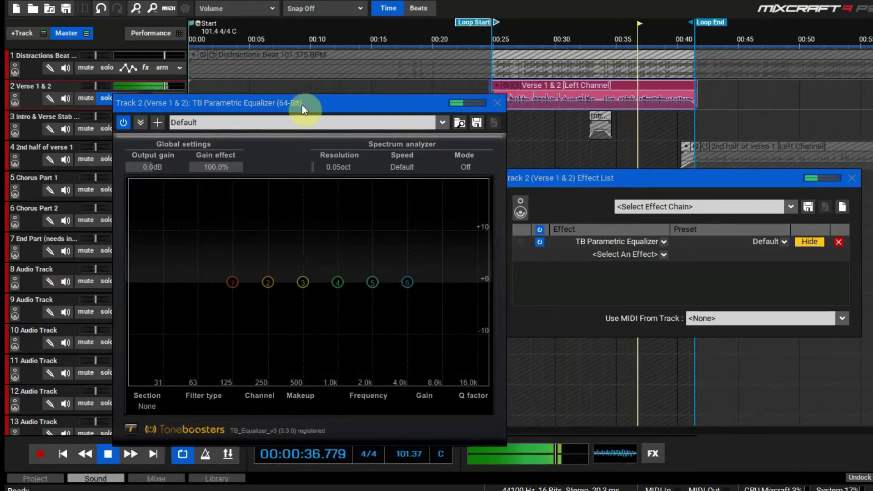
{"action": "left_click_drag", "start_coordinate": [306, 102], "coordinate": [359, 117]}
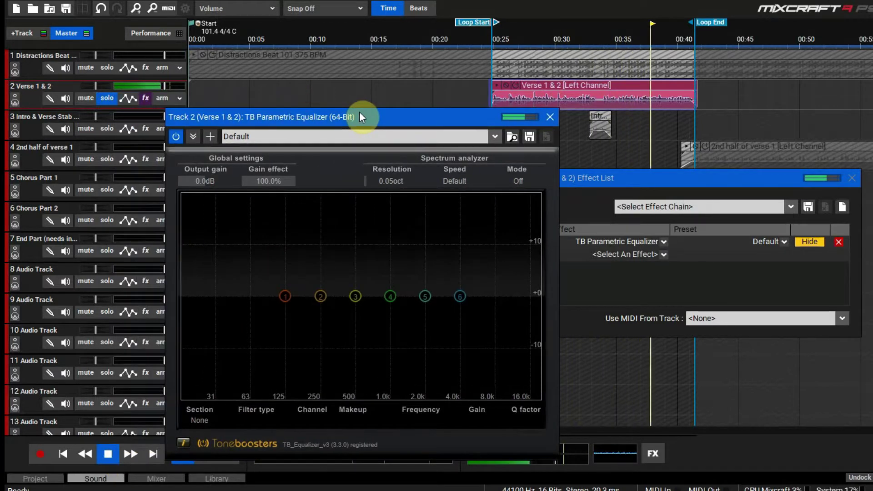
{"action": "left_click", "coordinate": [108, 452]}
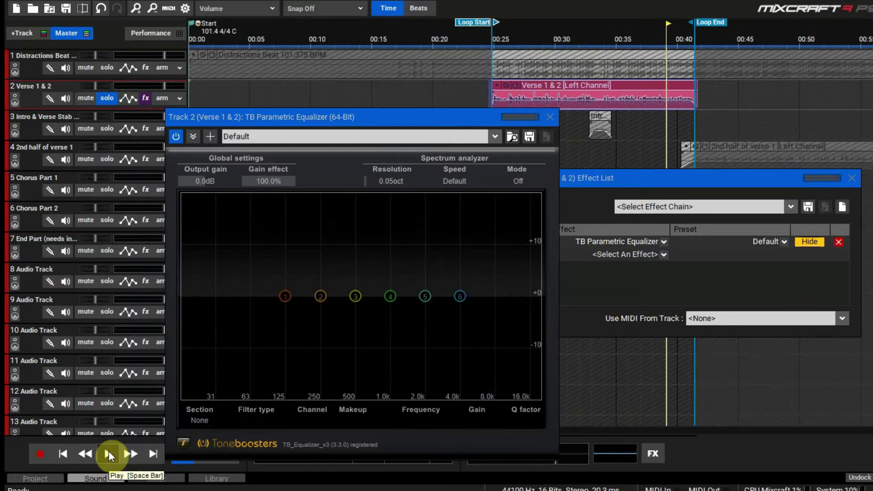
Step: Play past the loop's end to check how it wraps back to the start, stopping playback there
{"action": "left_click_drag", "start_coordinate": [296, 121], "coordinate": [226, 98]}
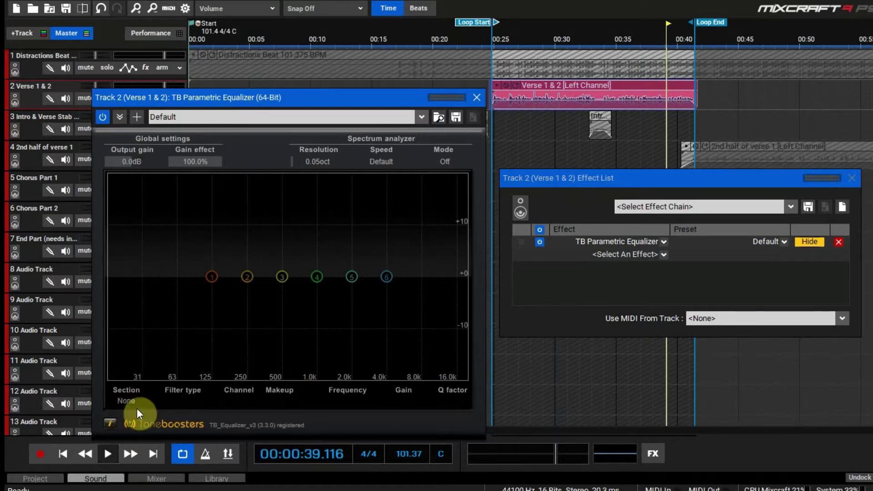
{"action": "left_click", "coordinate": [111, 457]}
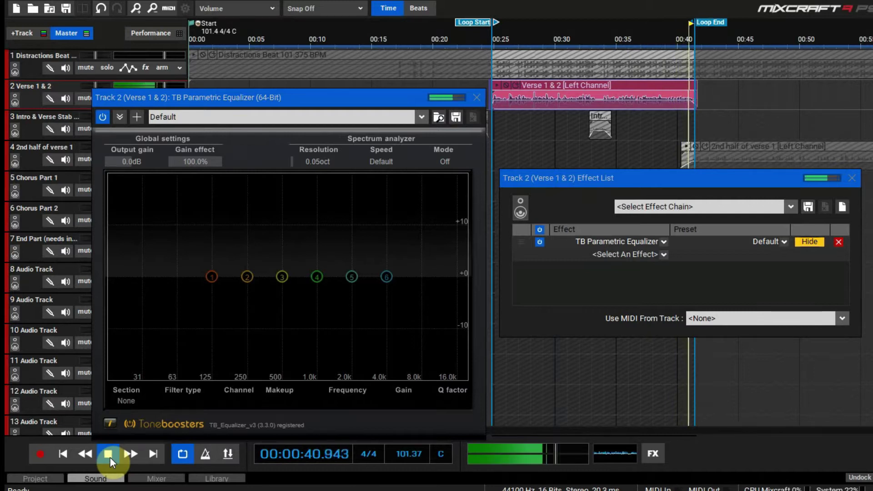
{"action": "left_click", "coordinate": [109, 457]}
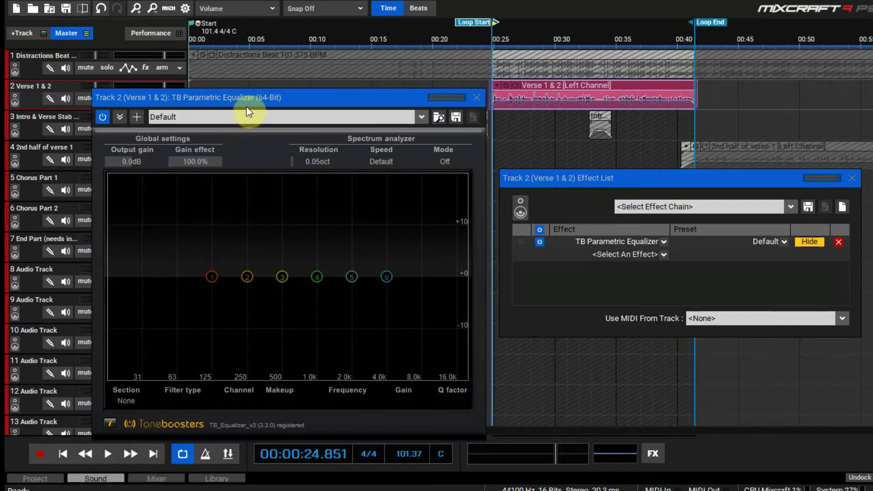
Step: Set the equalizer's spectrum analyzer mode to L+R sum
{"action": "mouse_move", "coordinate": [248, 99]}
{"action": "left_mouse_down"}
{"action": "mouse_move", "coordinate": [253, 108]}
{"action": "mouse_move", "coordinate": [260, 101]}
{"action": "mouse_move", "coordinate": [251, 97]}
{"action": "left_mouse_up"}
{"action": "left_click", "coordinate": [455, 162]}
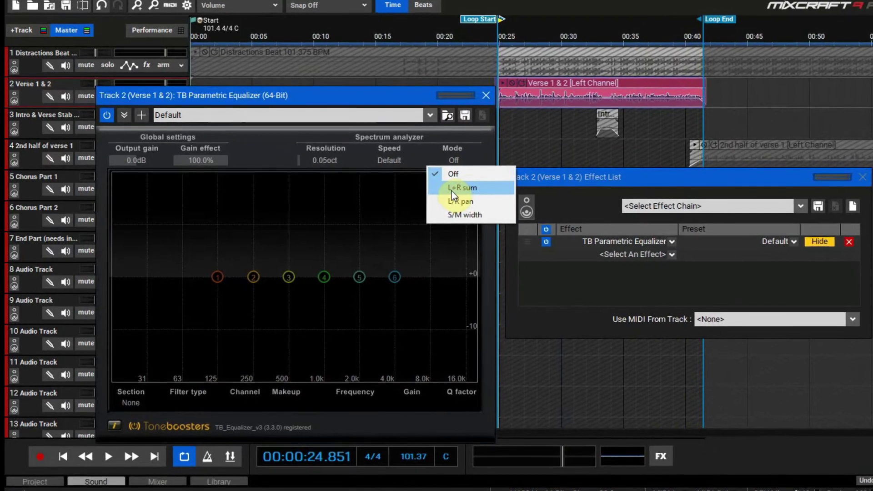
{"action": "left_click", "coordinate": [457, 191]}
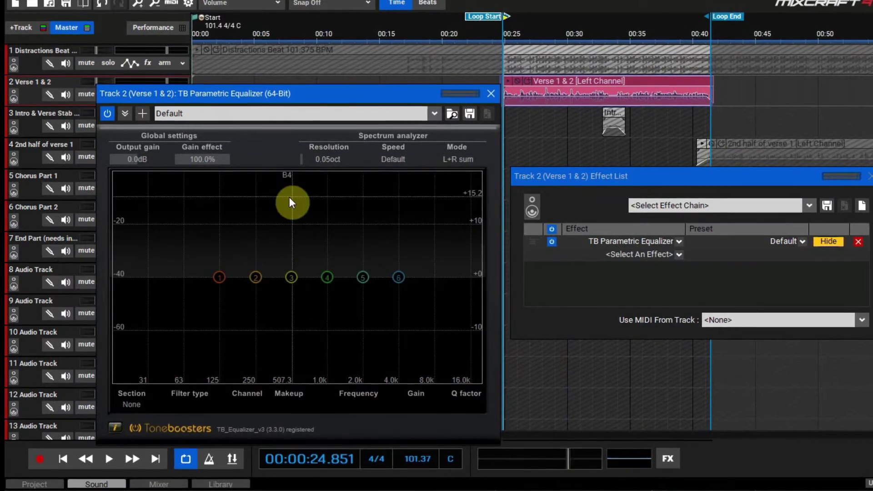
Step: Play the soloed verse in short passes to examine the vocal's low-frequency content in the spectrum analyzer
{"action": "left_click", "coordinate": [108, 462]}
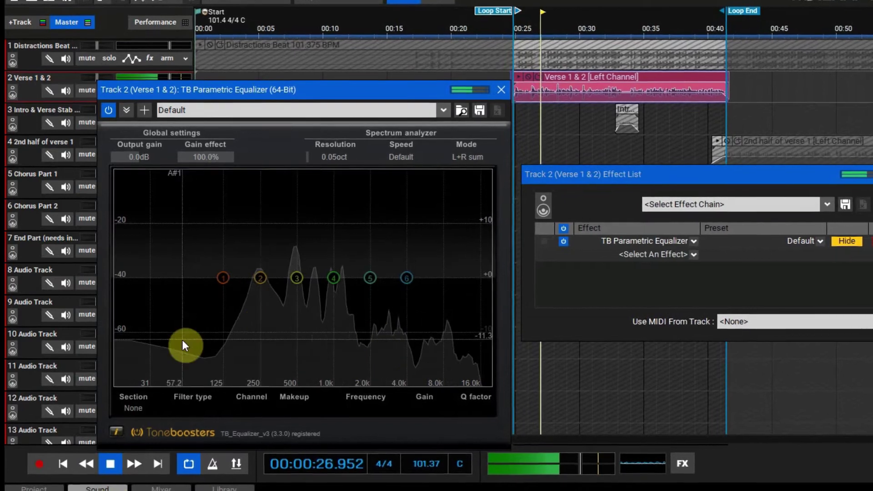
{"action": "left_click", "coordinate": [117, 465]}
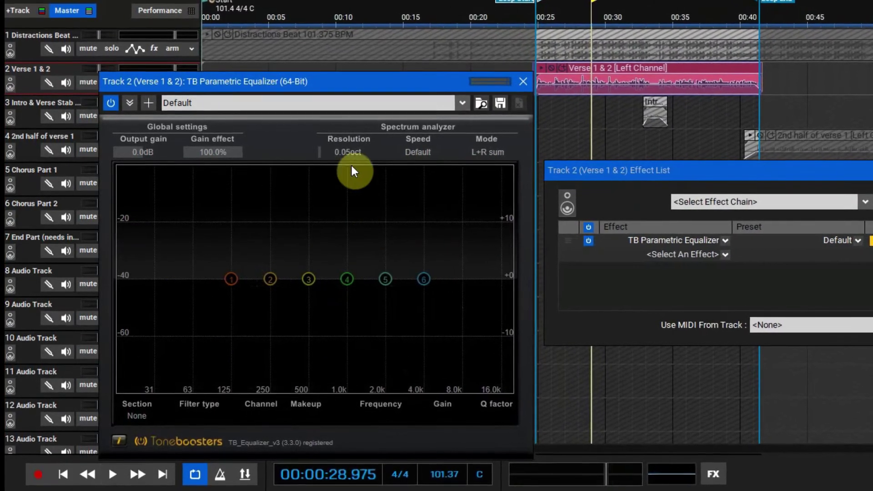
{"action": "left_click", "coordinate": [113, 478]}
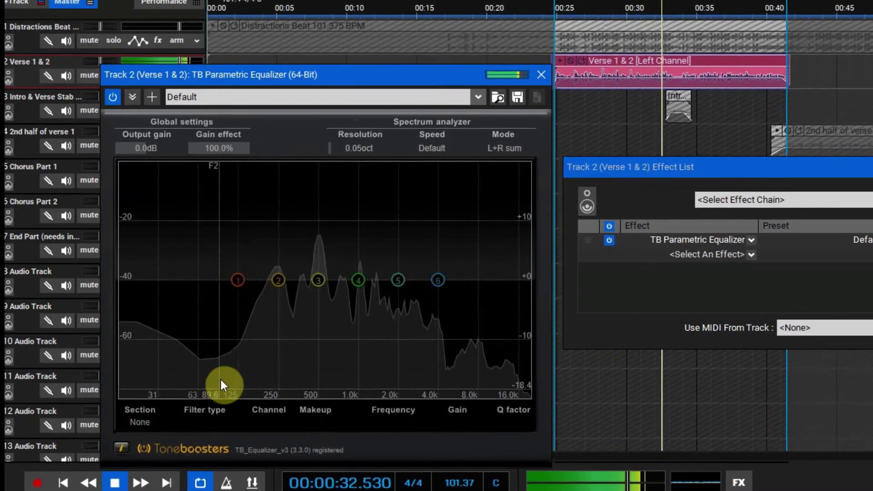
{"action": "left_click", "coordinate": [115, 481]}
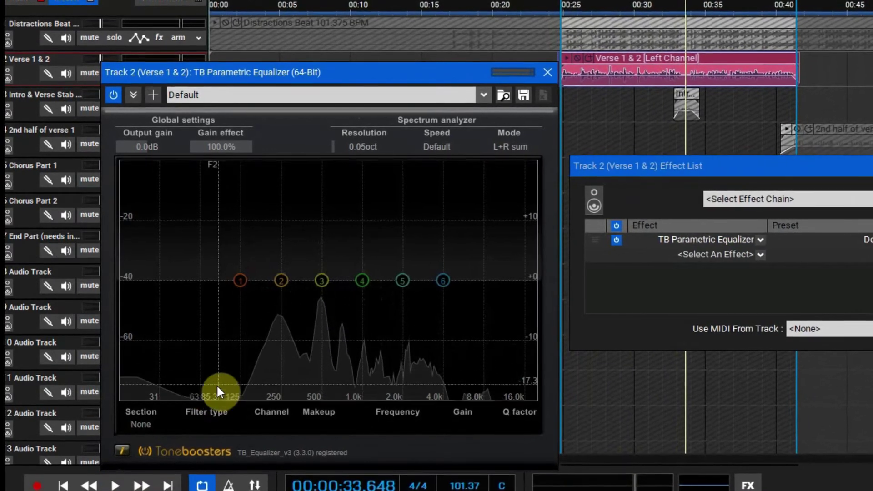
Step: Make equalizer section 1 a Low cut filter with its frequency set to 125 Hz
{"action": "left_click", "coordinate": [239, 279]}
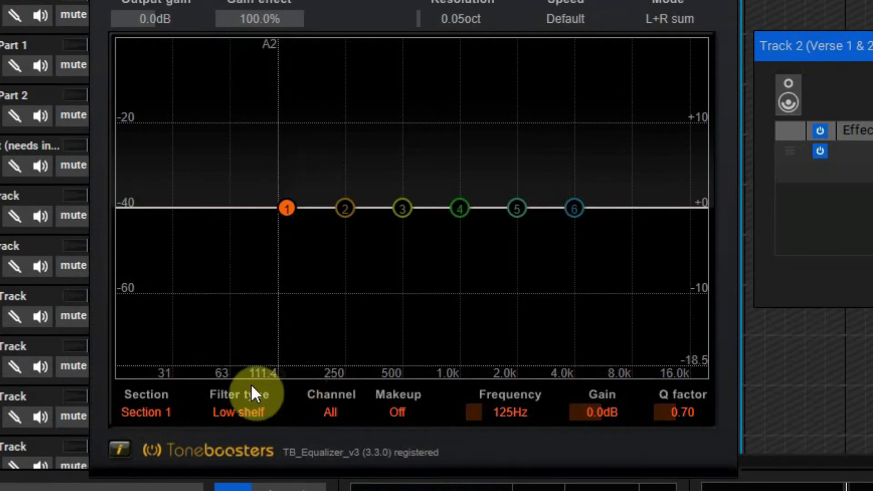
{"action": "left_click", "coordinate": [246, 411]}
{"action": "left_click", "coordinate": [262, 100]}
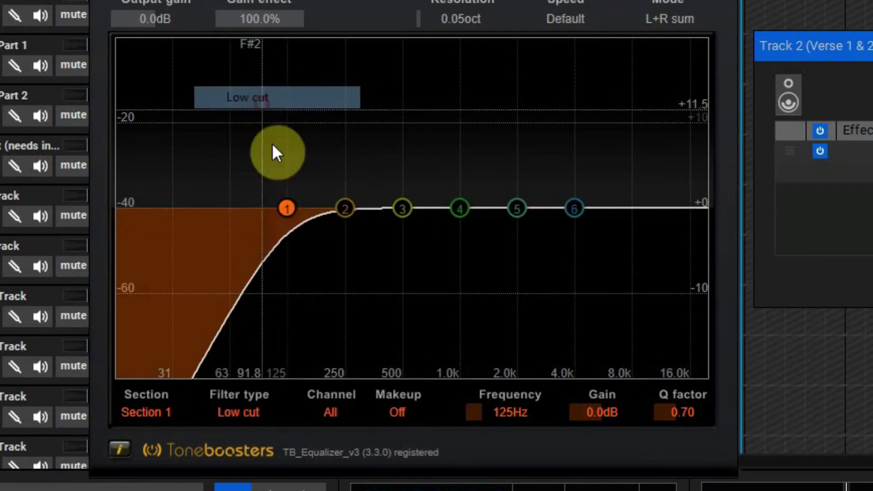
{"action": "left_click_drag", "start_coordinate": [286, 210], "coordinate": [287, 206]}
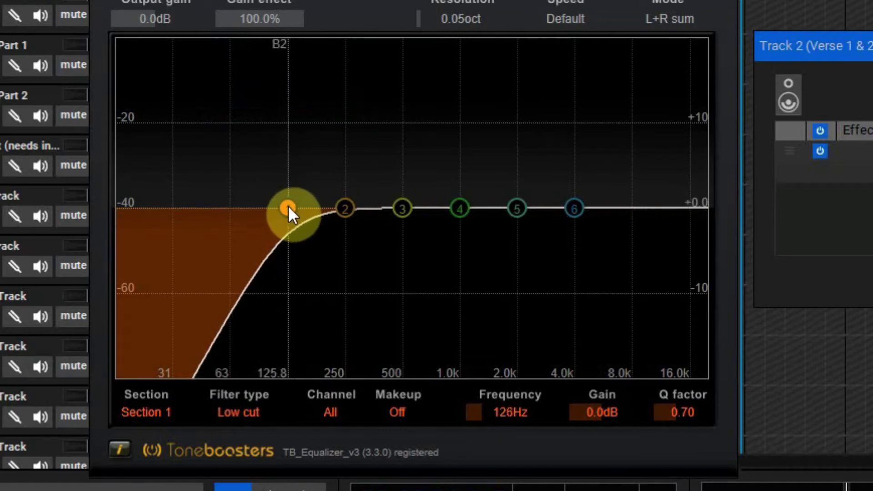
{"action": "left_click_drag", "start_coordinate": [493, 411], "coordinate": [495, 411]}
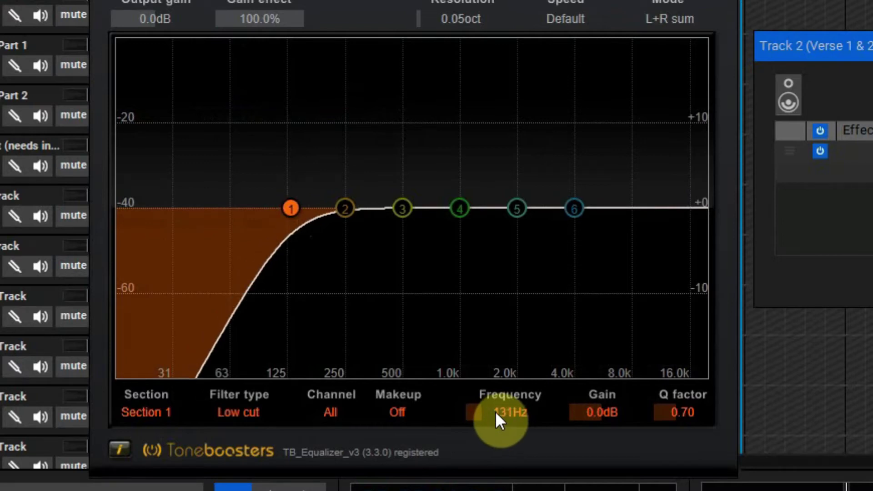
{"action": "double_click", "coordinate": [507, 412]}
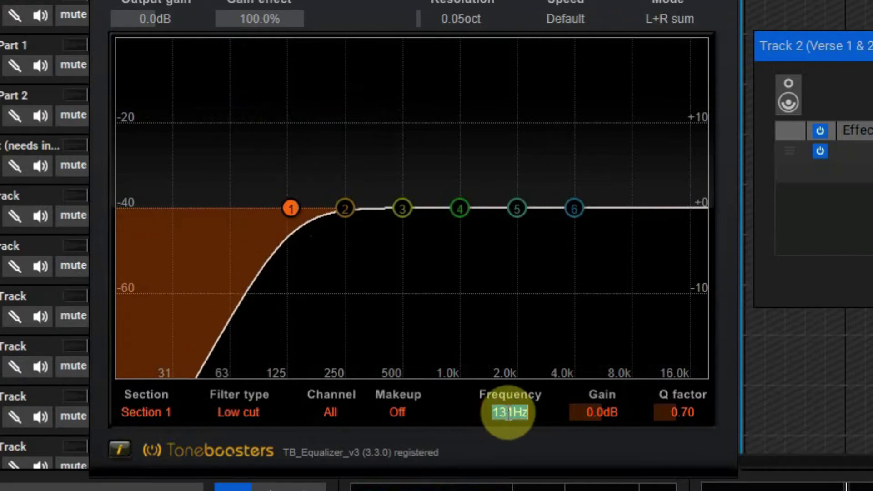
{"action": "type", "text": "125"}
{"action": "key", "text": "Return"}
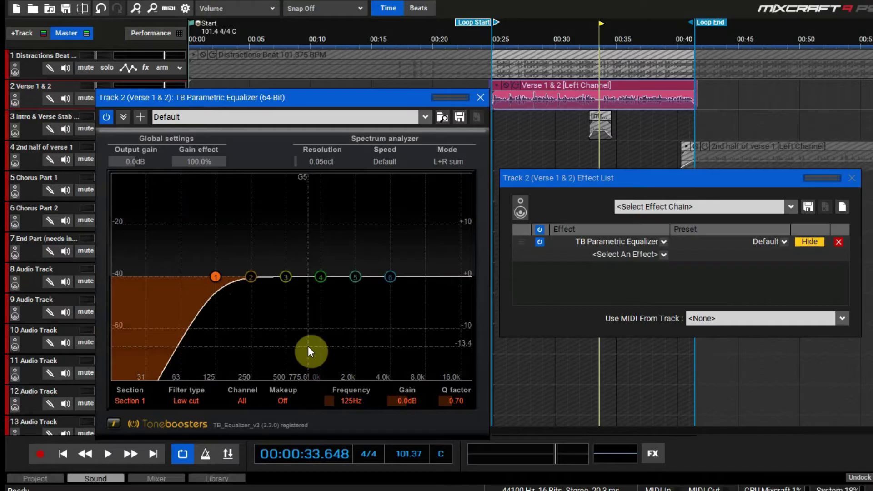
Step: Play the soloed verse from the loop start, comparing the low cut with the equalizer bypassed and enabled, and stop playback
{"action": "left_click", "coordinate": [61, 456]}
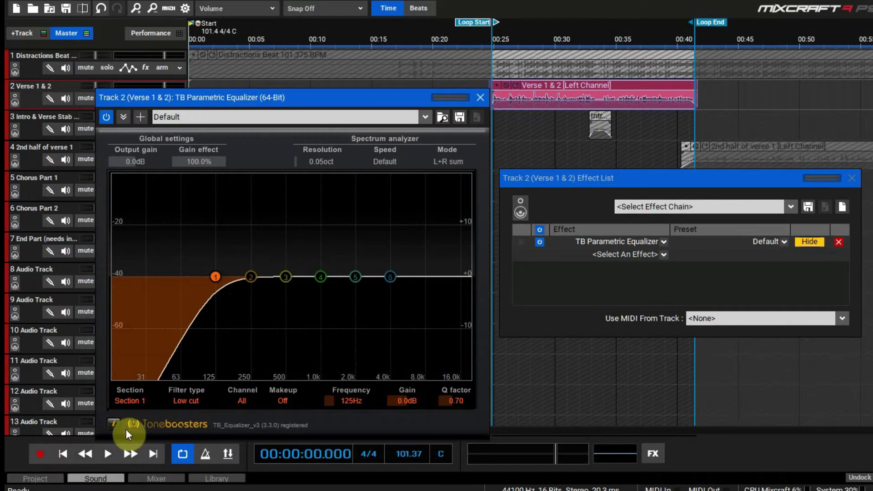
{"action": "key", "text": "space"}
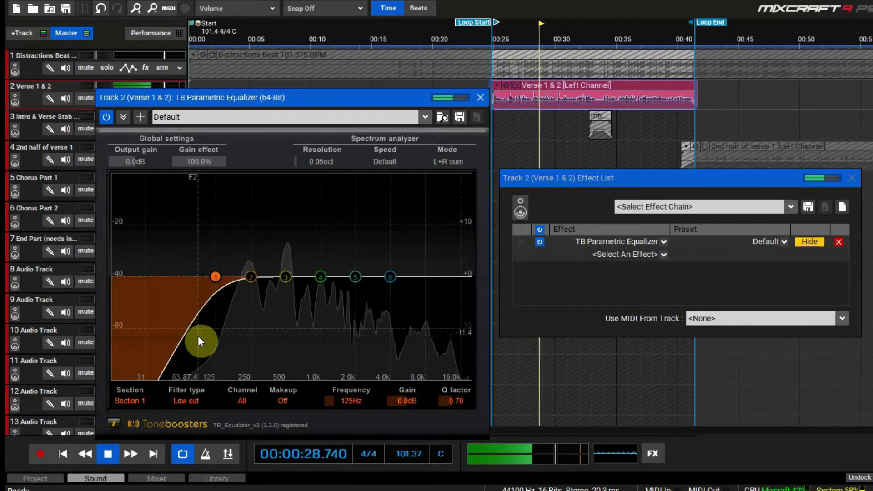
{"action": "left_click", "coordinate": [106, 117]}
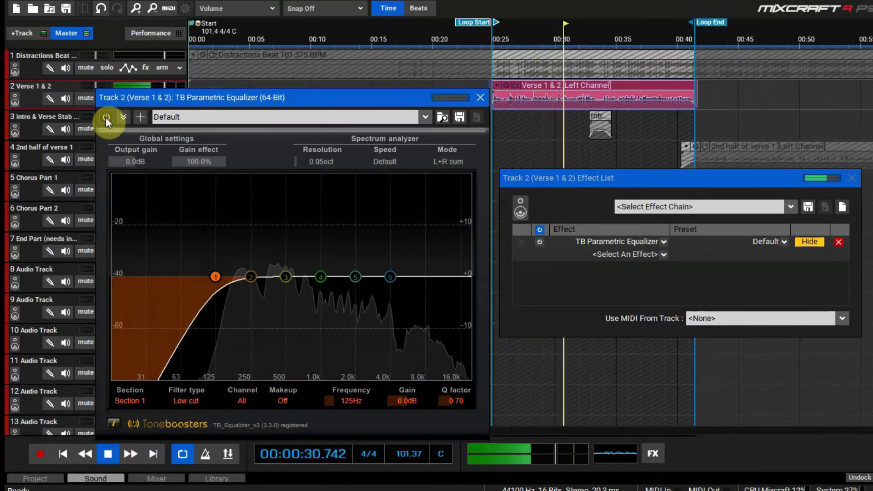
{"action": "left_click", "coordinate": [106, 116]}
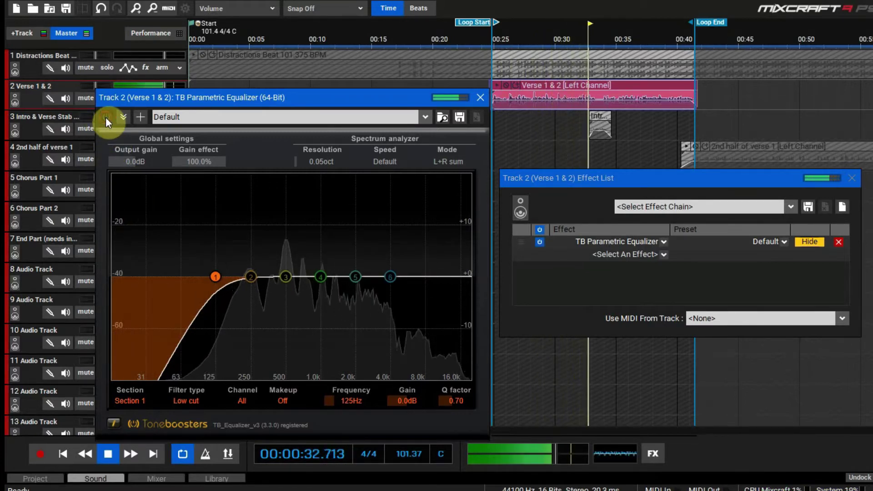
{"action": "left_click", "coordinate": [105, 117]}
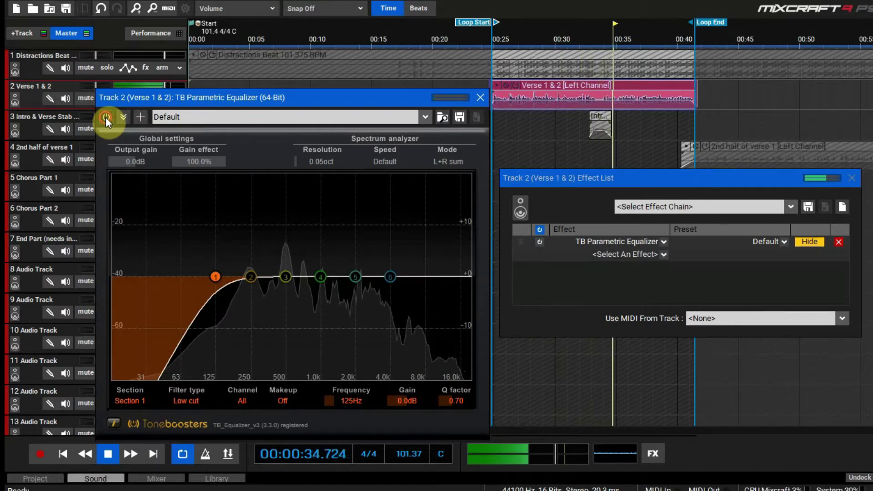
{"action": "left_click", "coordinate": [113, 448]}
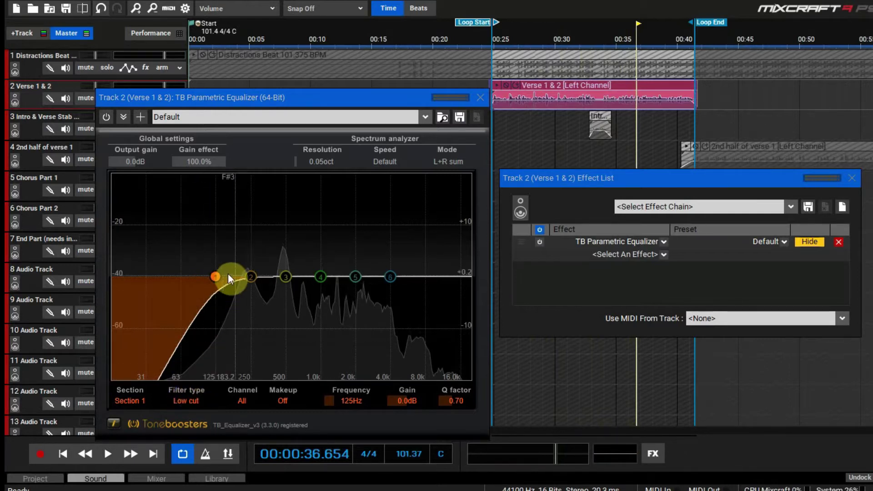
Step: Audition section 2 boosted by 20 dB around 270 Hz, settle it at 222 Hz and -1.4 dB, and re-enable the equalizer
{"action": "left_click_drag", "start_coordinate": [253, 277], "coordinate": [254, 169]}
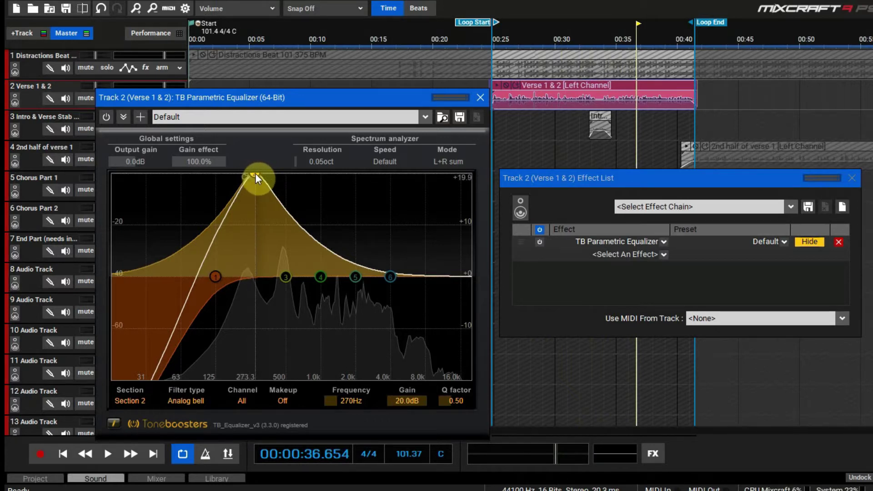
{"action": "key", "text": "space"}
{"action": "left_click_drag", "start_coordinate": [256, 174], "coordinate": [245, 284]}
{"action": "left_click", "coordinate": [538, 242]}
{"action": "left_click", "coordinate": [105, 117]}
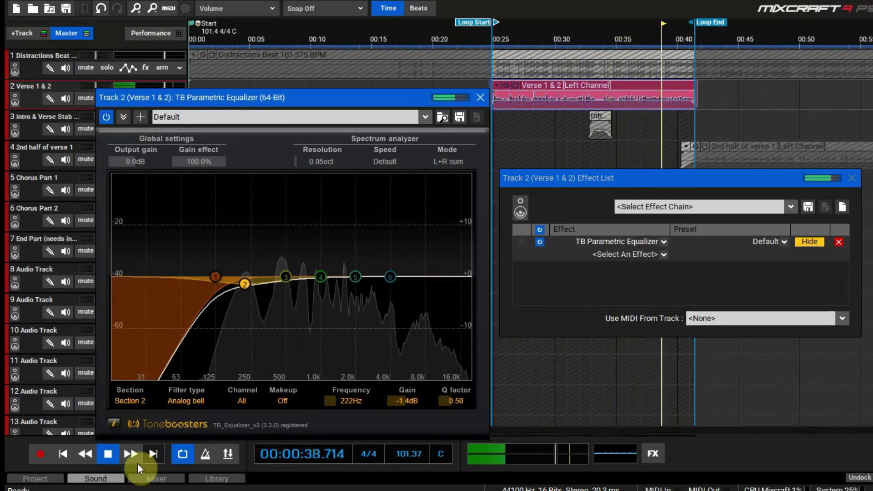
Step: Cut equalizer sections 3 to 6 slightly, with section 6's high shelf at 4340 Hz and -1.4 dB, and stop playback
{"action": "left_click_drag", "start_coordinate": [285, 275], "coordinate": [395, 284]}
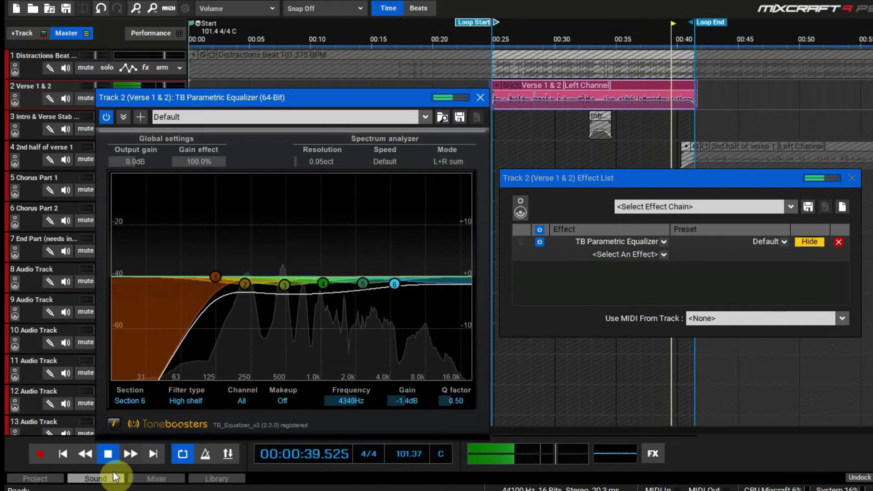
{"action": "left_click", "coordinate": [111, 458]}
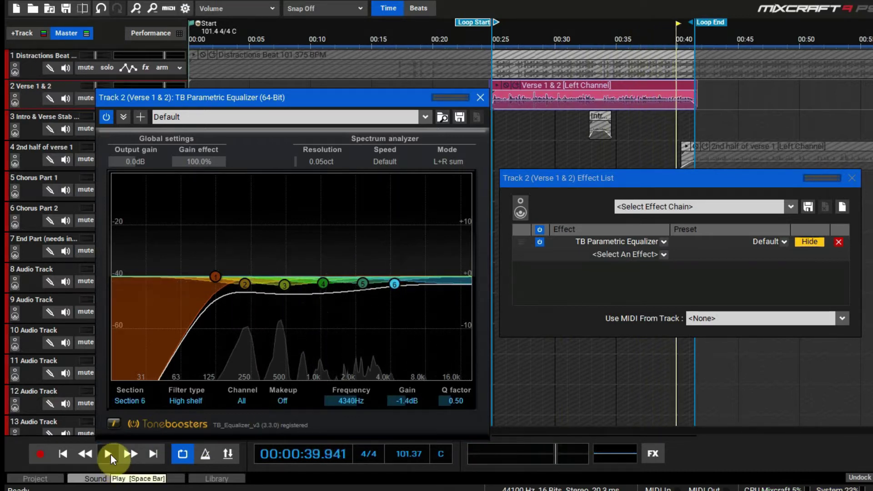
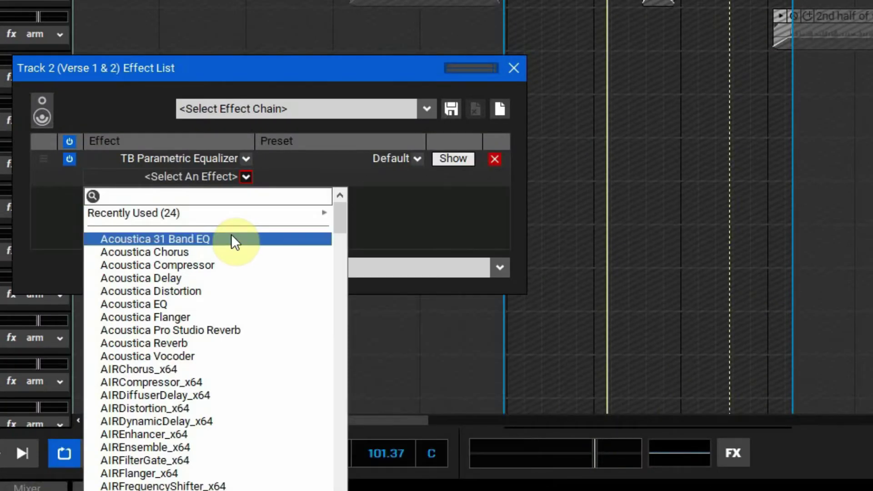
Step: Add the GSXL4070 Parametric Equalizer as the second effect on Verse 1 & 2 and move its window clear of the effect list
{"action": "mouse_move", "coordinate": [285, 212]}
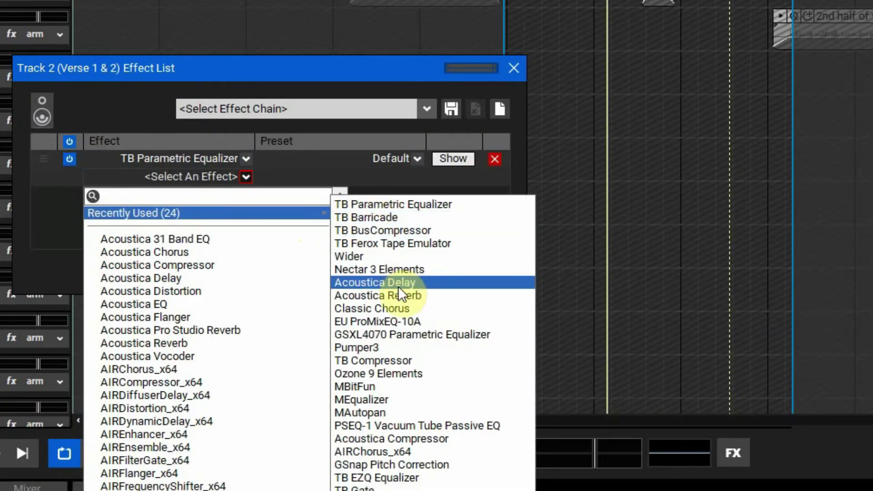
{"action": "left_click", "coordinate": [404, 334]}
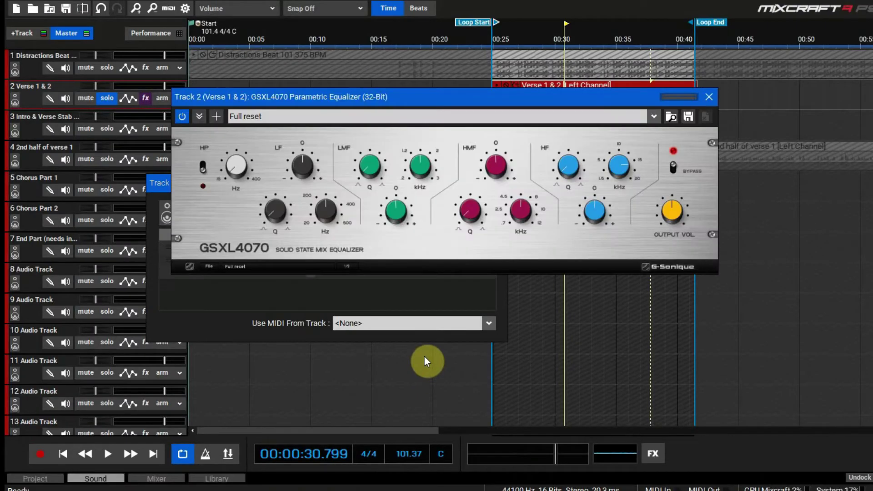
{"action": "left_click_drag", "start_coordinate": [396, 102], "coordinate": [436, 282]}
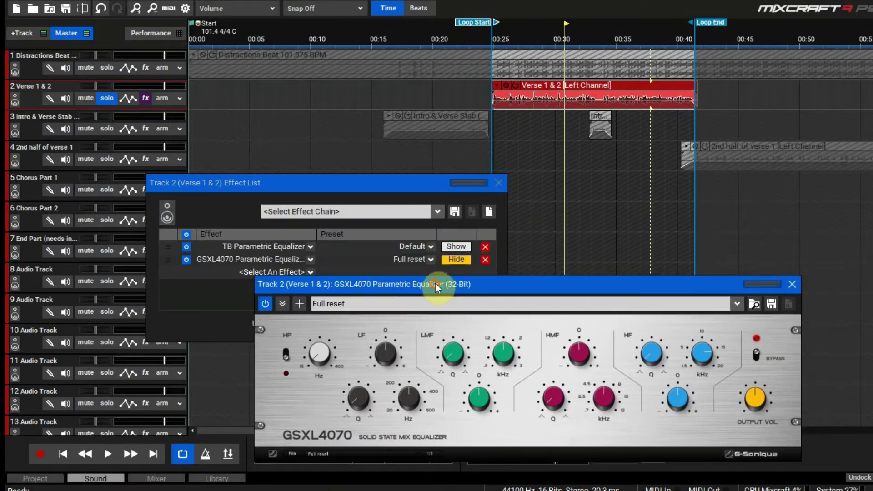
Step: Try sharper and gentler Q factors on TB Parametric Equalizer's section 1 low cut, restore it to 0.70, and close its window
{"action": "left_click", "coordinate": [455, 245]}
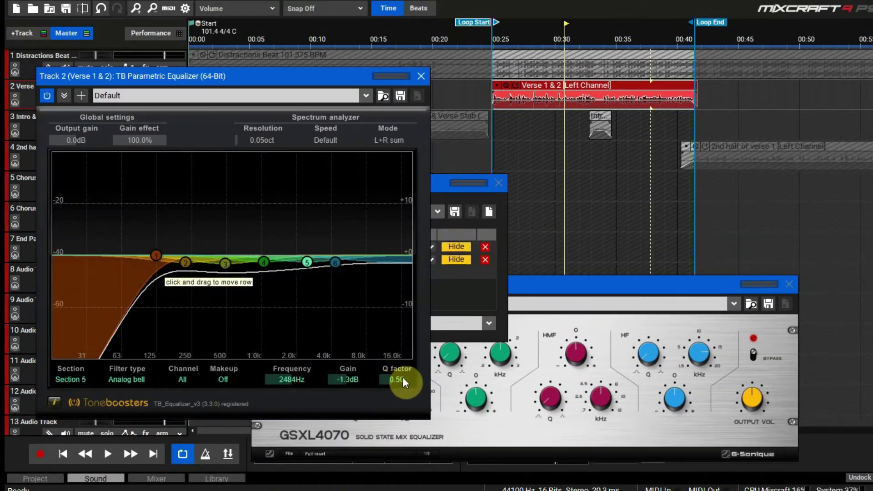
{"action": "left_click_drag", "start_coordinate": [148, 250], "coordinate": [157, 254]}
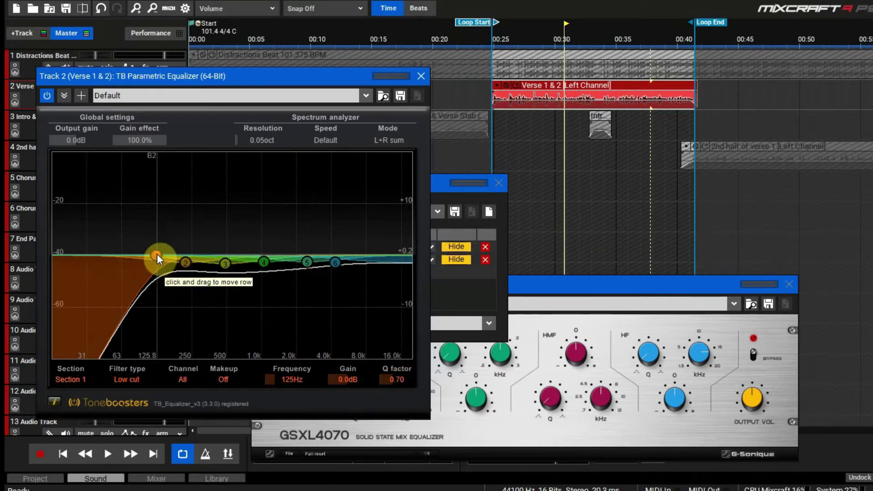
{"action": "double_click", "coordinate": [399, 378]}
{"action": "type", "text": "4.99"}
{"action": "key", "text": "Return"}
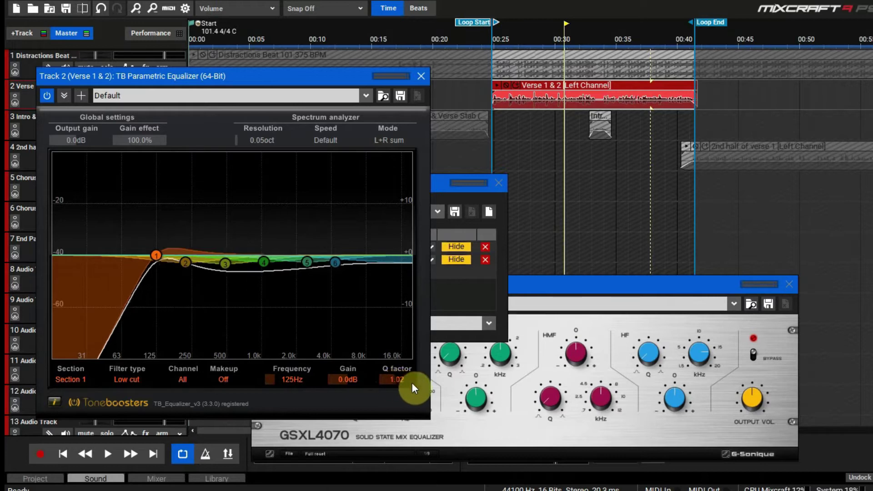
{"action": "left_click_drag", "start_coordinate": [504, 387], "coordinate": [393, 388]}
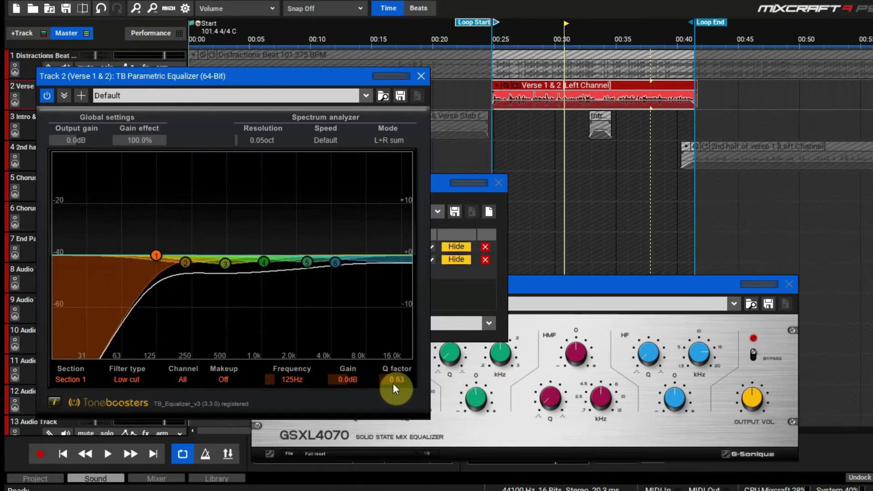
{"action": "double_click", "coordinate": [401, 380]}
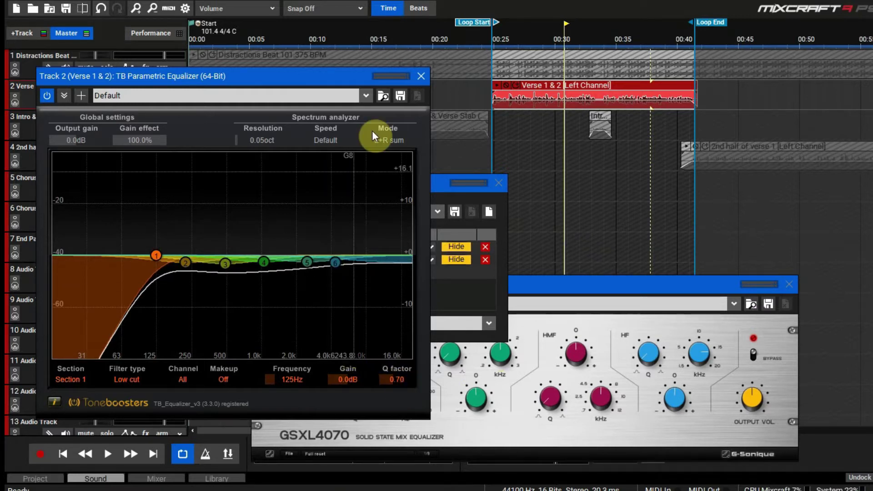
{"action": "left_click", "coordinate": [420, 76]}
Step: Arrange the effect list and GSXL4070 windows so both are accessible, and switch on the GSXL4070's high-pass filter
{"action": "left_click_drag", "start_coordinate": [555, 281], "coordinate": [511, 200]}
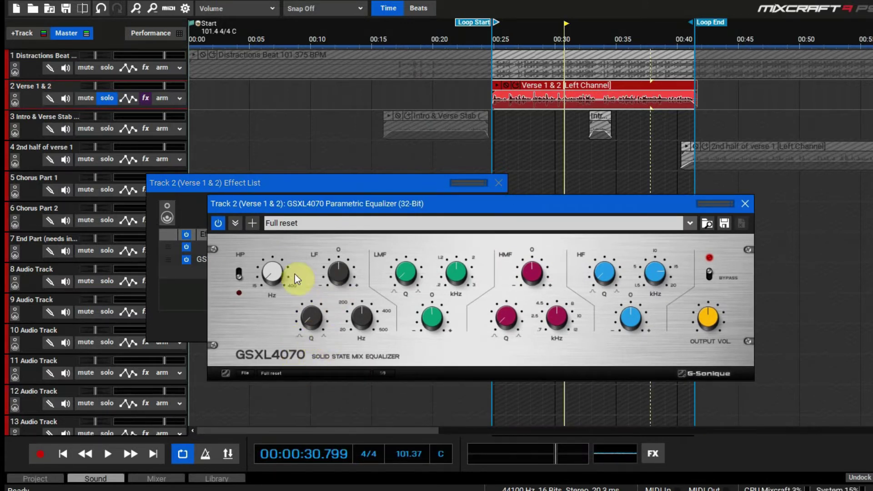
{"action": "left_click_drag", "start_coordinate": [504, 207], "coordinate": [483, 246]}
{"action": "left_click_drag", "start_coordinate": [383, 182], "coordinate": [302, 91]}
{"action": "left_click_drag", "start_coordinate": [461, 242], "coordinate": [401, 208]}
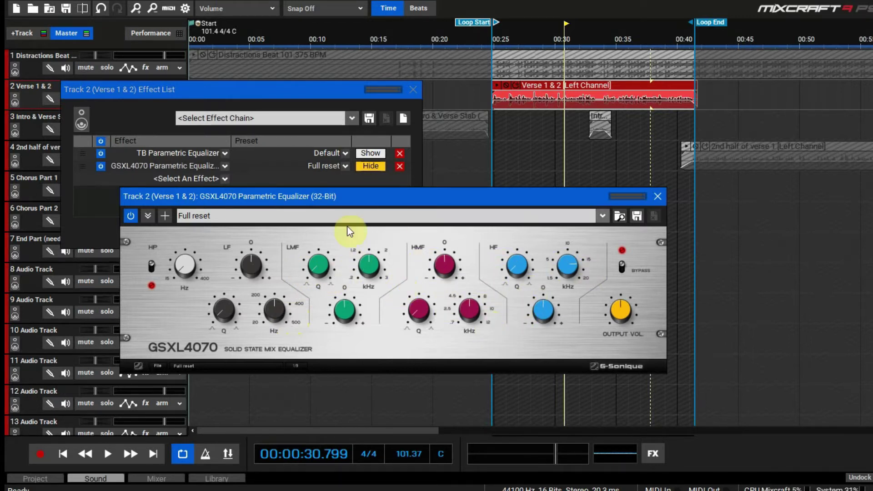
{"action": "left_click_drag", "start_coordinate": [275, 193], "coordinate": [265, 217]}
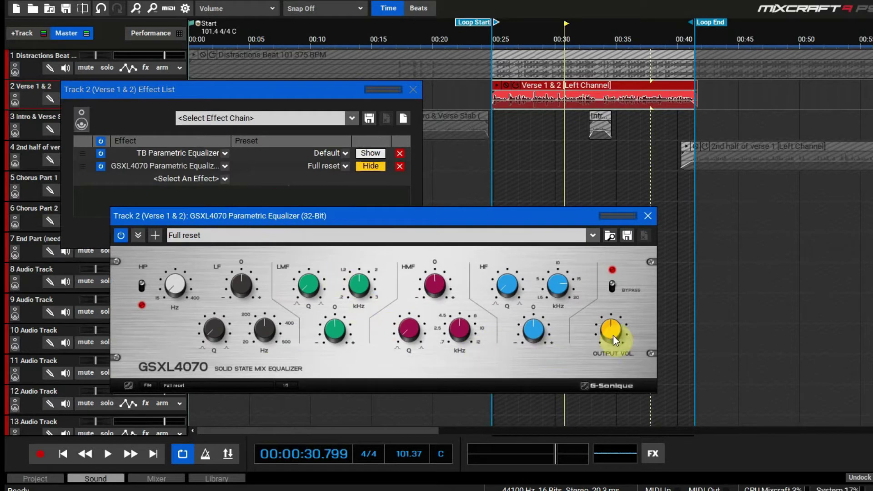
Step: Compare TB Parametric Equalizer's output gain and low cut with the matching GSXL4070 controls, and return the playhead to the start
{"action": "left_click", "coordinate": [369, 153]}
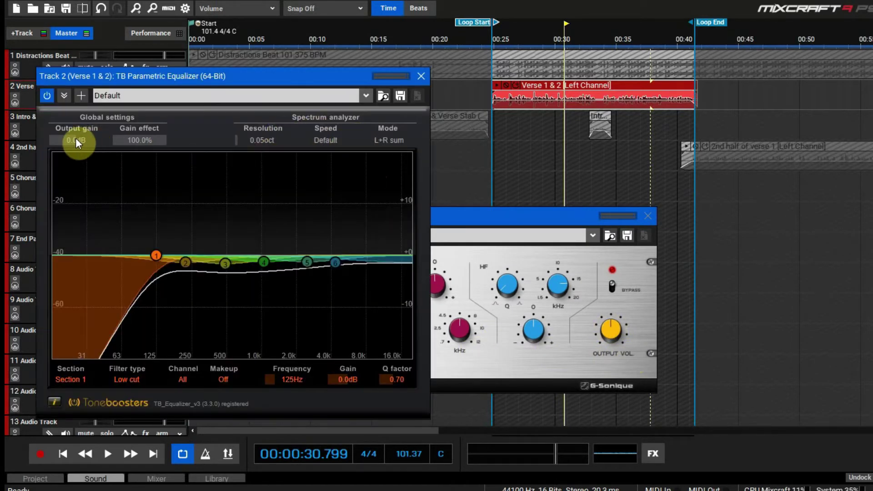
{"action": "left_click", "coordinate": [422, 76]}
{"action": "left_click", "coordinate": [476, 214]}
{"action": "left_click", "coordinate": [526, 315]}
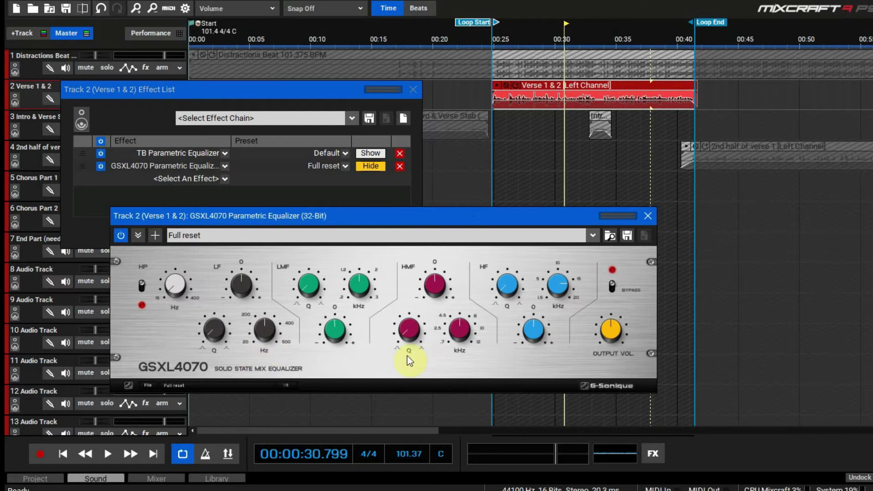
{"action": "left_click_drag", "start_coordinate": [318, 225], "coordinate": [337, 232]}
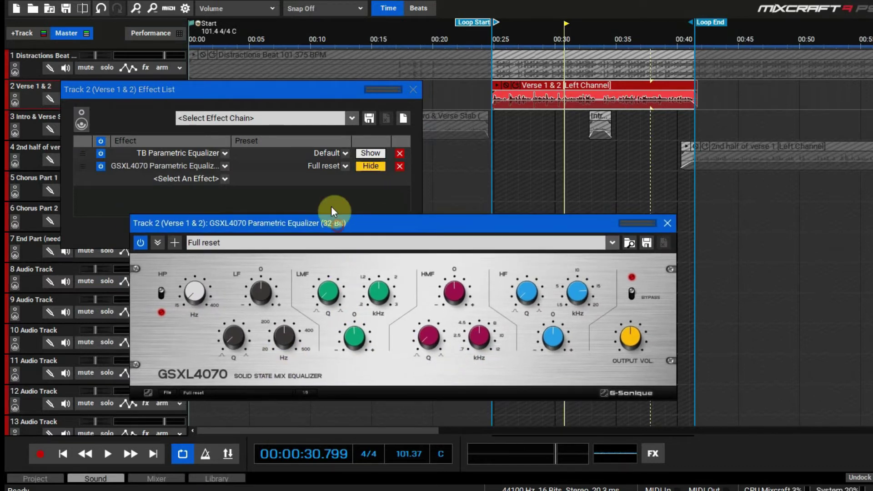
{"action": "left_click", "coordinate": [65, 457]}
{"action": "left_click", "coordinate": [372, 153]}
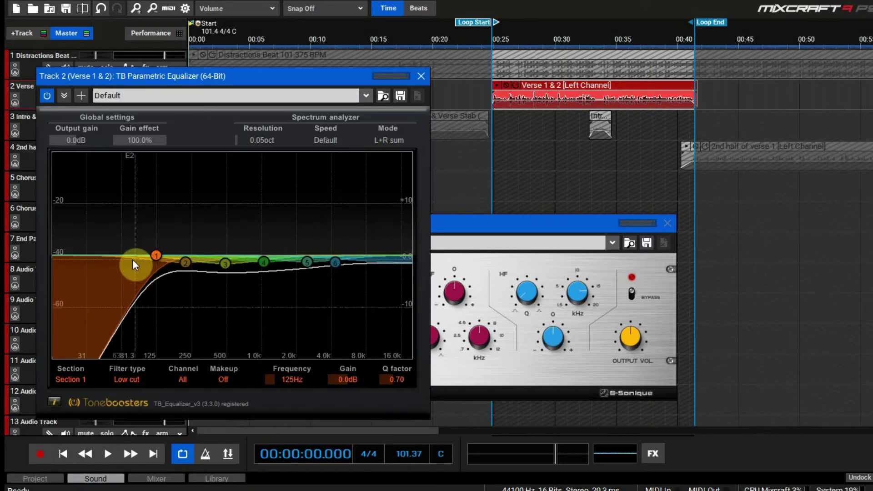
{"action": "left_click", "coordinate": [421, 76]}
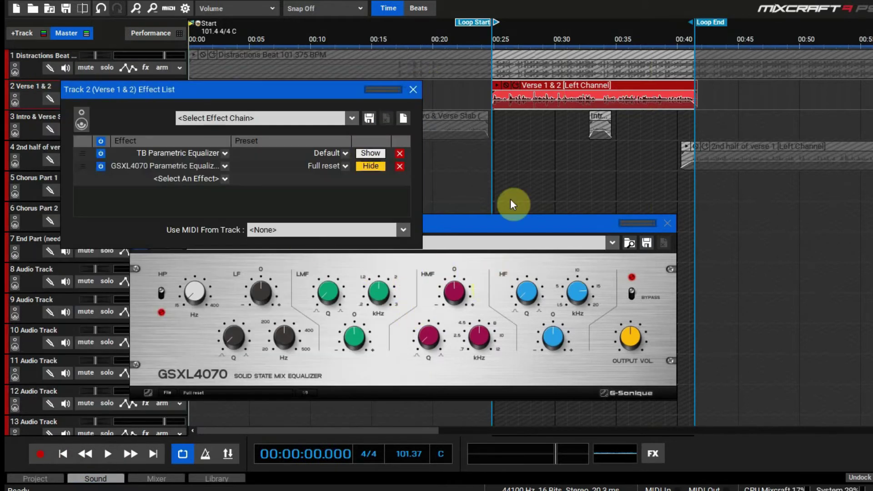
Step: While the verse plays, raise the GSXL4070's high-pass frequency, cut LF, boost LMF, HMF and HF, and stop playback
{"action": "left_click", "coordinate": [481, 232]}
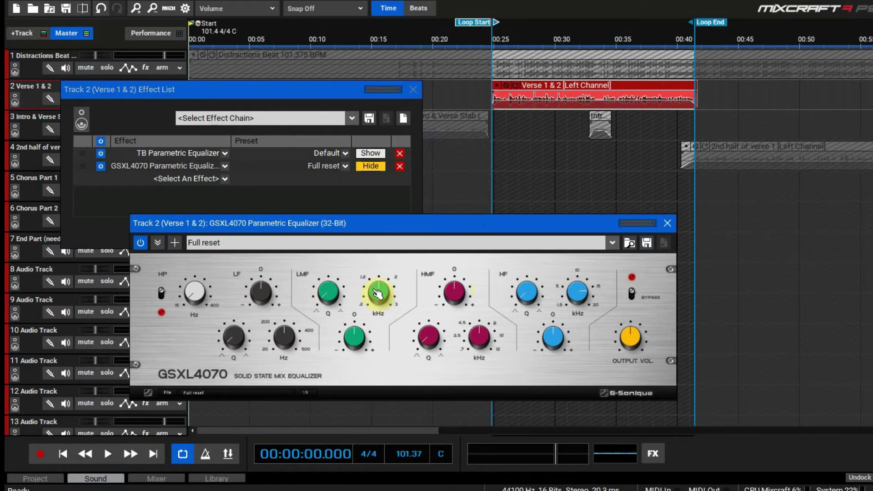
{"action": "left_click", "coordinate": [105, 459]}
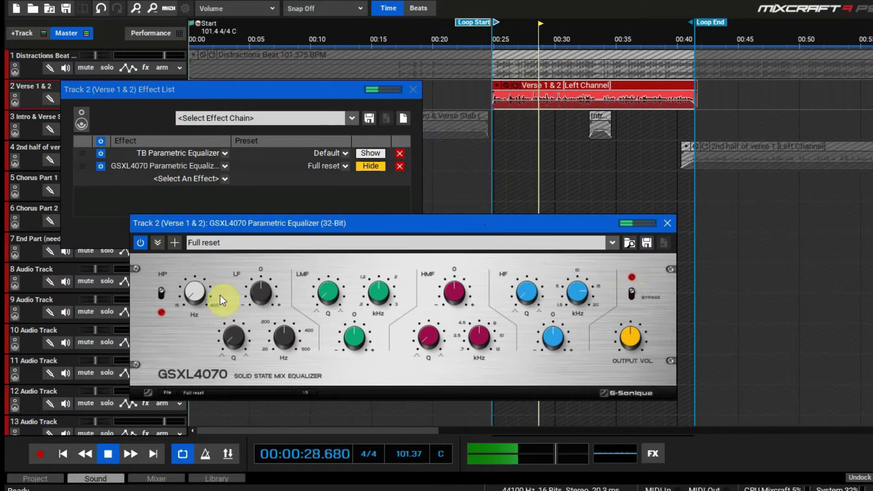
{"action": "left_click_drag", "start_coordinate": [195, 293], "coordinate": [195, 280]}
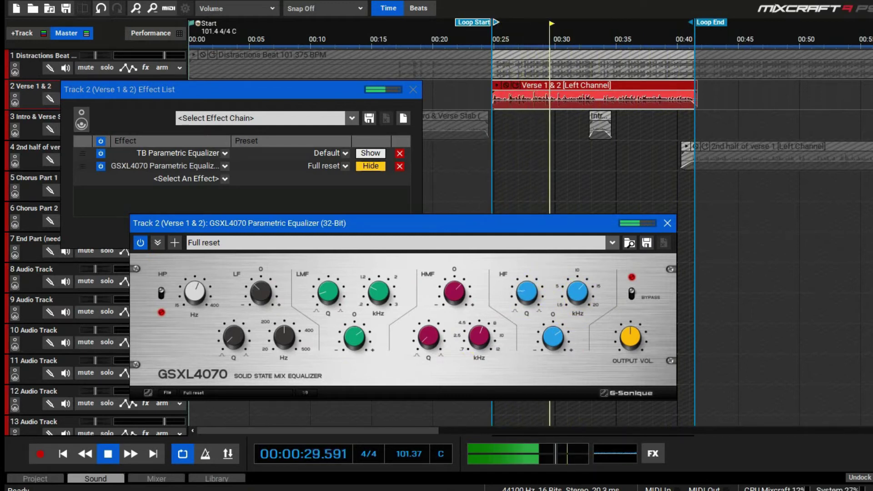
{"action": "left_click", "coordinate": [107, 454]}
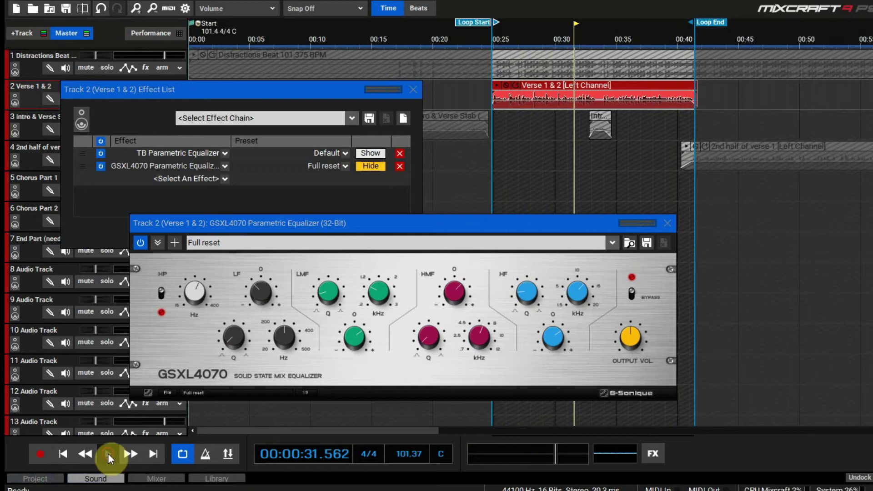
Step: Play the verse and toggle all of the track's effects off and on to compare the vocal with and without both equalizers
{"action": "left_click", "coordinate": [108, 454]}
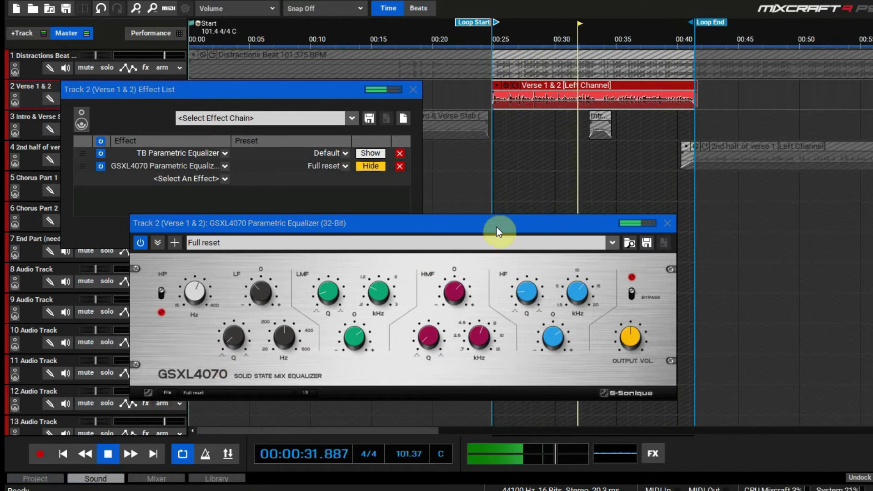
{"action": "left_click", "coordinate": [102, 151]}
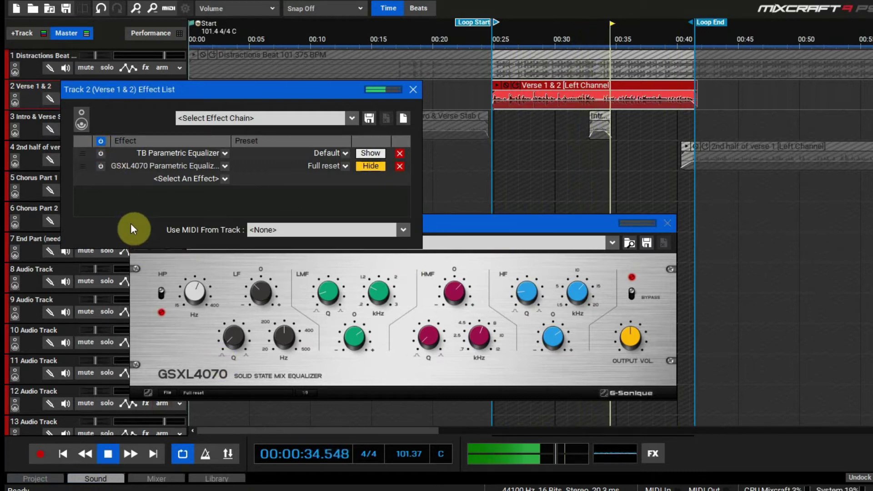
{"action": "left_click", "coordinate": [100, 139]}
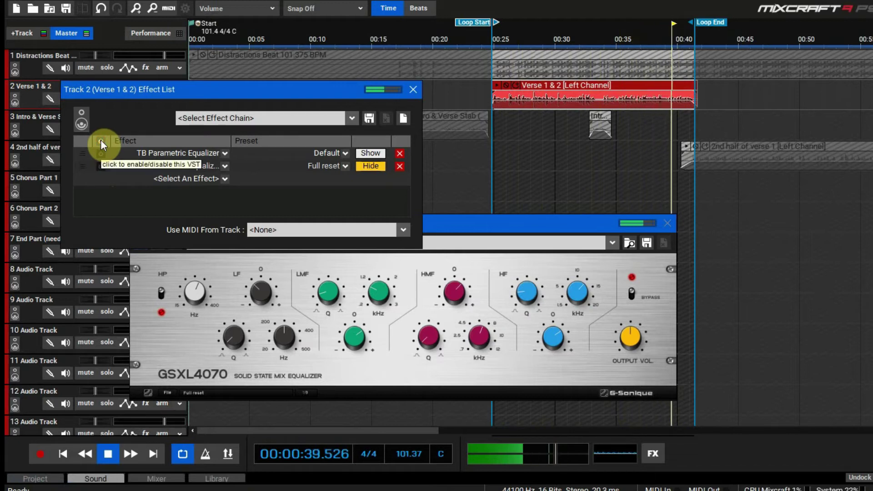
{"action": "left_click", "coordinate": [100, 140]}
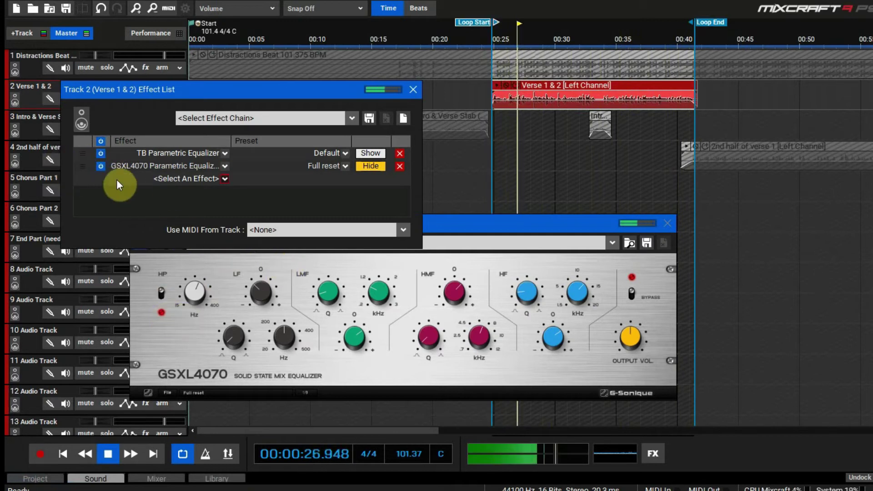
Step: Replay the verse from the project start and readjust the GSXL4070's high-pass frequency while it plays
{"action": "left_click", "coordinate": [108, 453]}
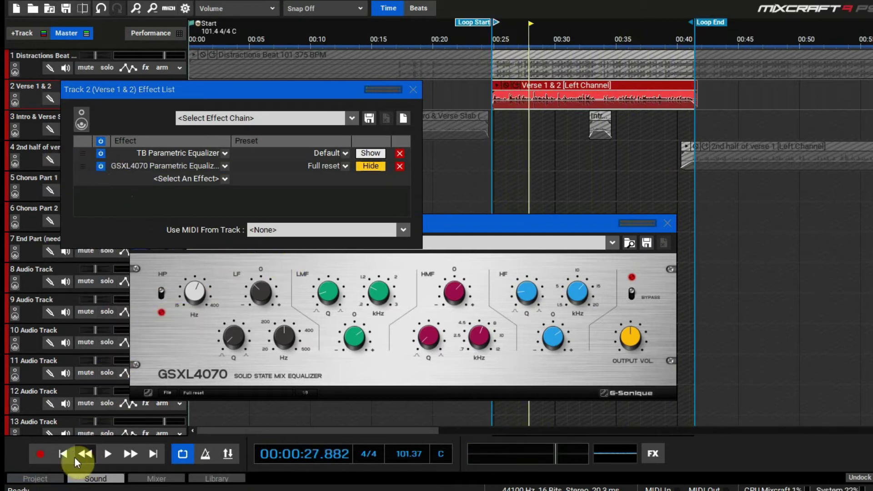
{"action": "left_click", "coordinate": [64, 455]}
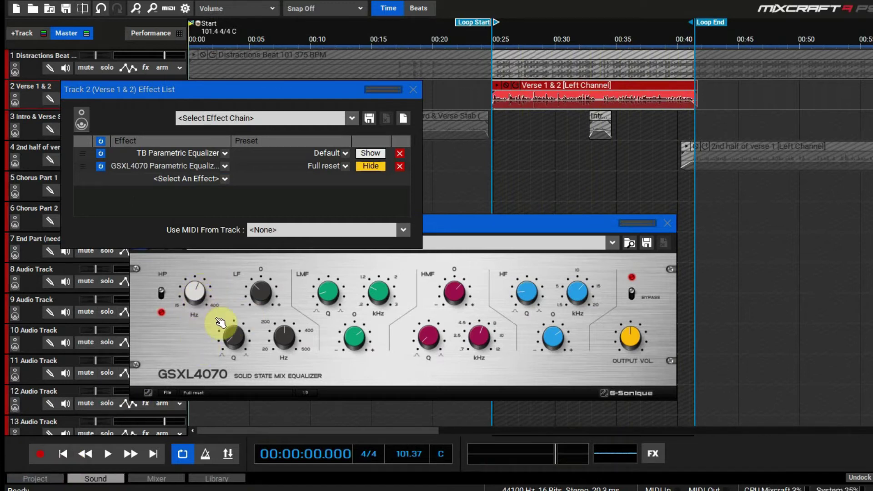
{"action": "left_click", "coordinate": [107, 454]}
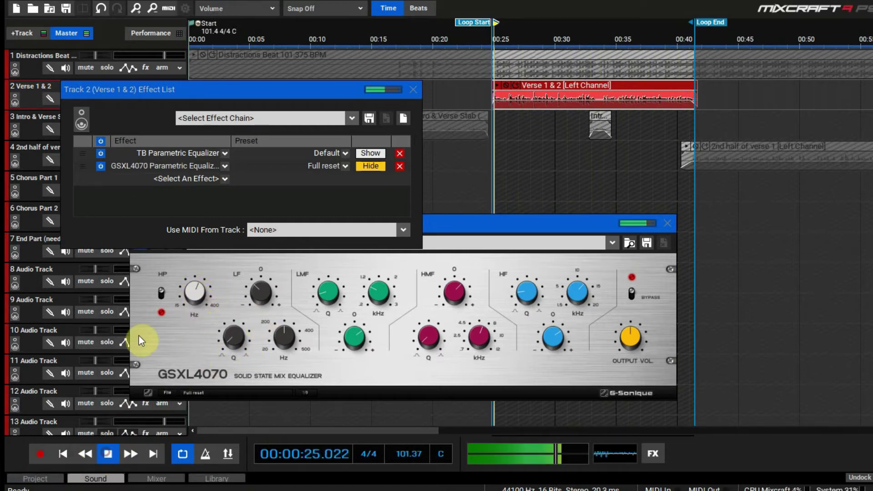
{"action": "left_click", "coordinate": [195, 292]}
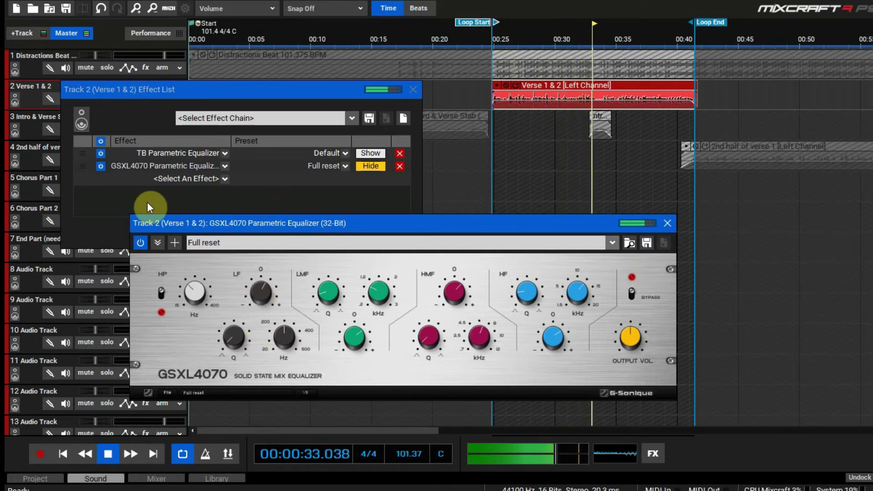
Step: Toggle all effects on the Verse 1 & 2 track for comparison, and close the effect list and GSXL4070 windows
{"action": "left_click", "coordinate": [102, 140]}
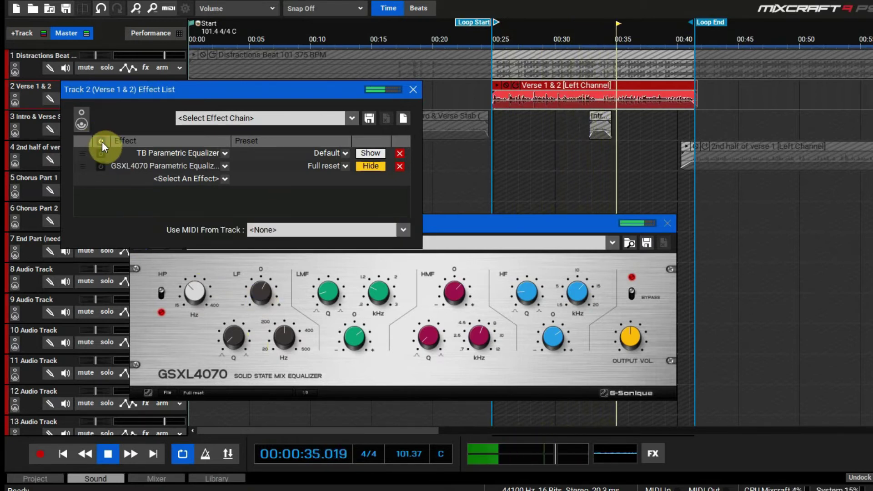
{"action": "left_click", "coordinate": [411, 91]}
{"action": "left_click", "coordinate": [667, 223]}
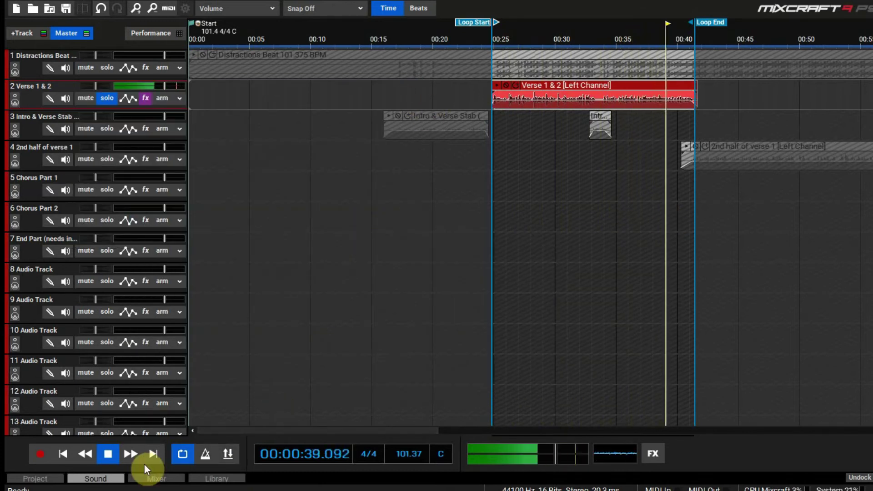
Step: Stop playback, solo the Distractions Beat track together with the vocal, and play both from the start
{"action": "left_click", "coordinate": [109, 453]}
{"action": "scroll", "coordinate": [559, 162], "scroll_direction": "down", "scroll_amount": 1}
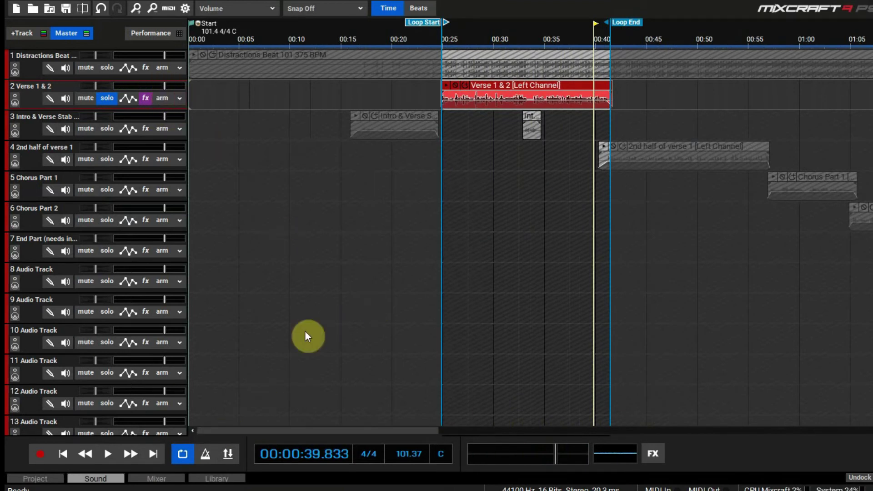
{"action": "left_click", "coordinate": [107, 68]}
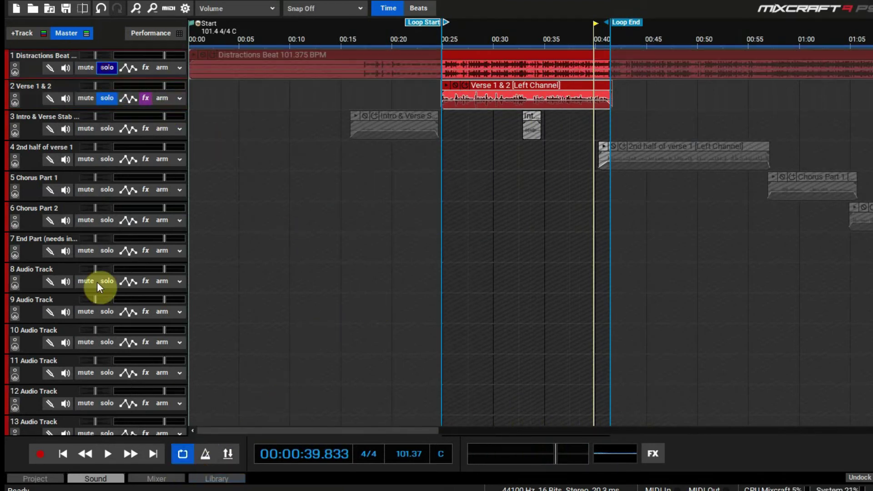
{"action": "left_click", "coordinate": [61, 458]}
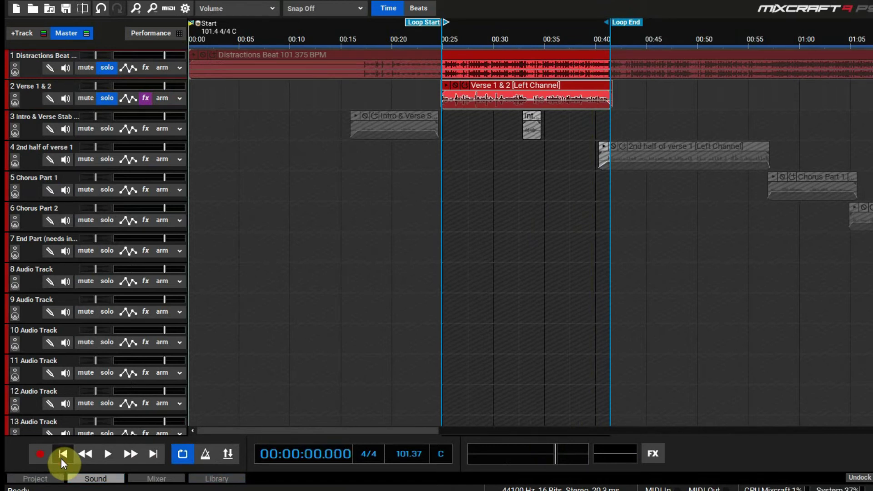
{"action": "key", "text": "space"}
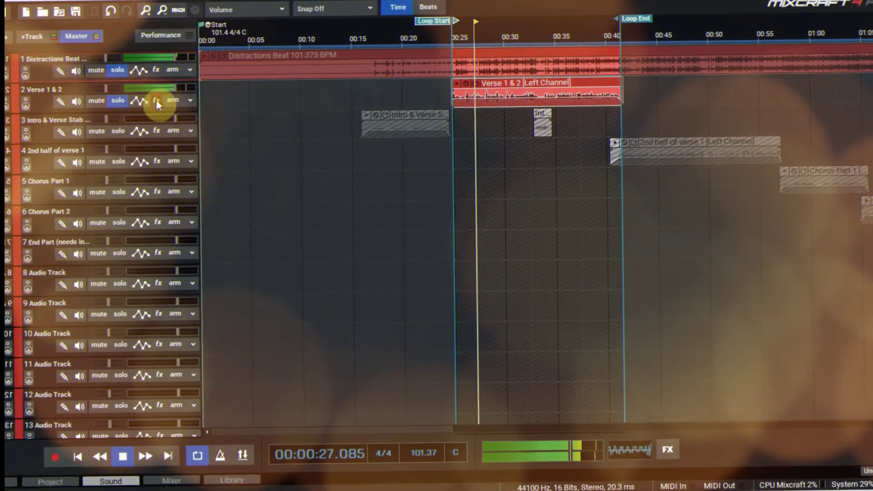
Step: Toggle all Verse 1 & 2 effects on and off to compare the vocal within the beat, and stop playback
{"action": "left_click", "coordinate": [173, 73]}
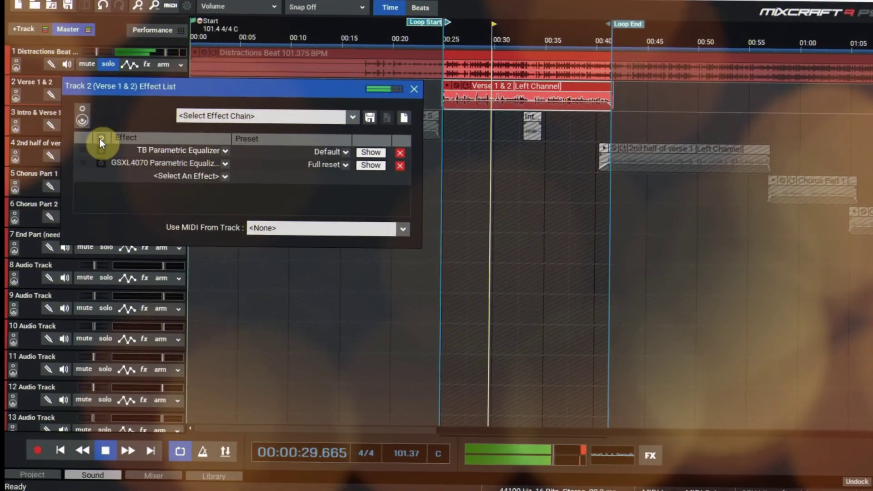
{"action": "left_click", "coordinate": [108, 133]}
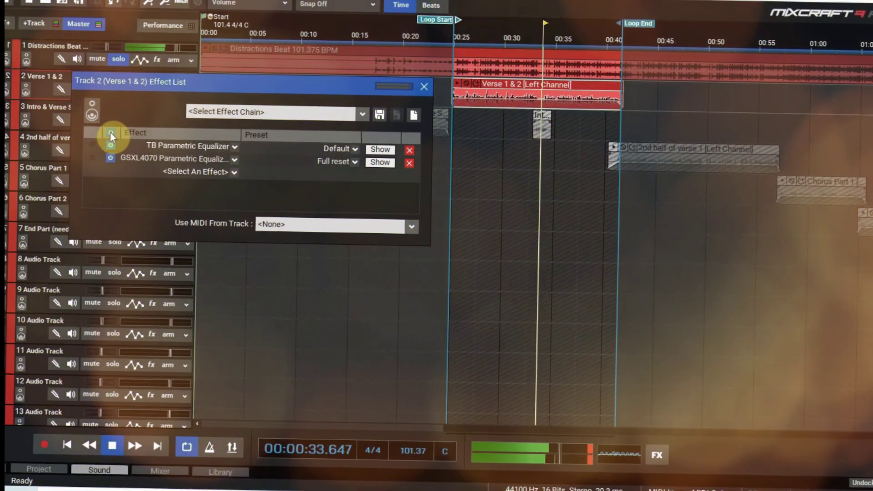
{"action": "left_click", "coordinate": [103, 139]}
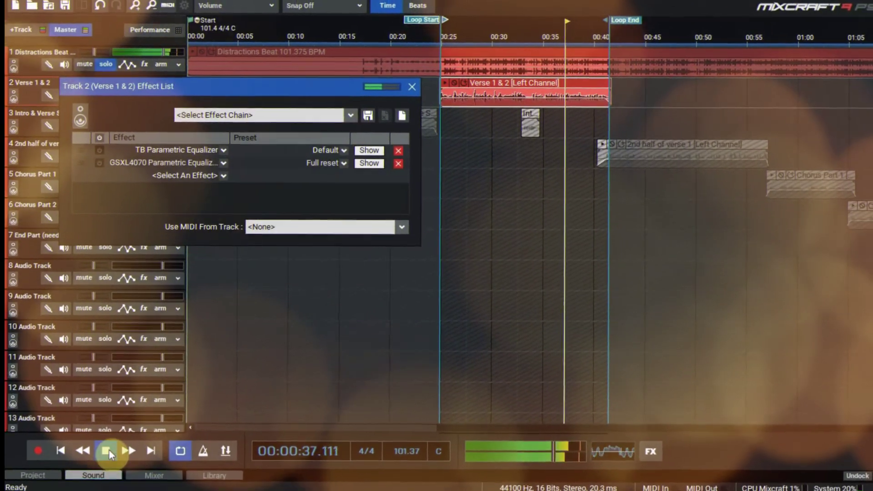
{"action": "left_click", "coordinate": [114, 440]}
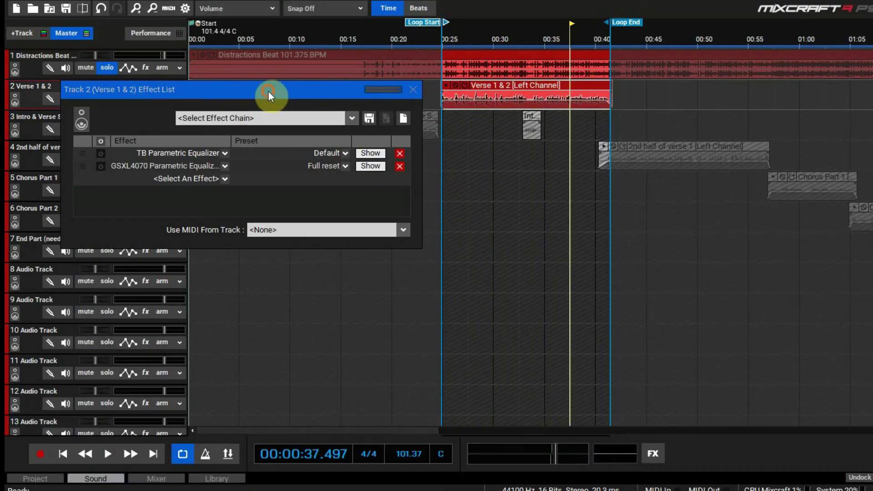
Step: Take the Distractions Beat track out of solo and play only the Verse 1 & 2 vocal, keeping the effect list accessible
{"action": "left_click_drag", "start_coordinate": [268, 93], "coordinate": [355, 193]}
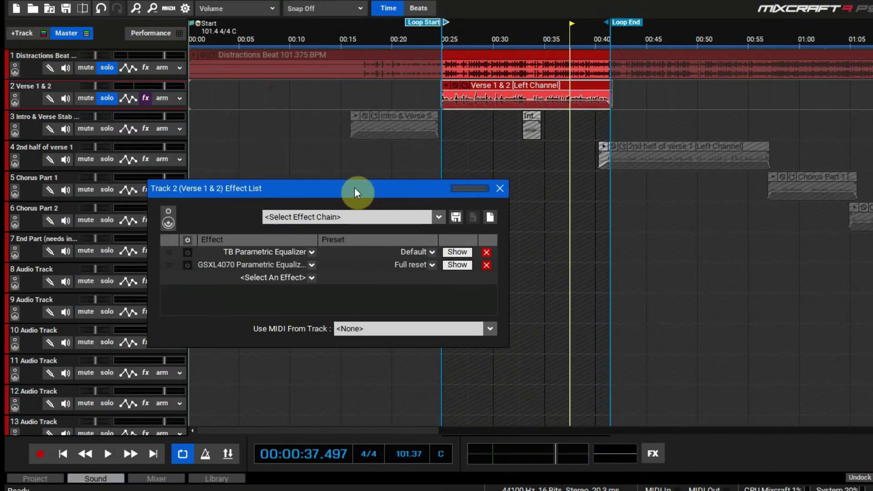
{"action": "left_click", "coordinate": [109, 69]}
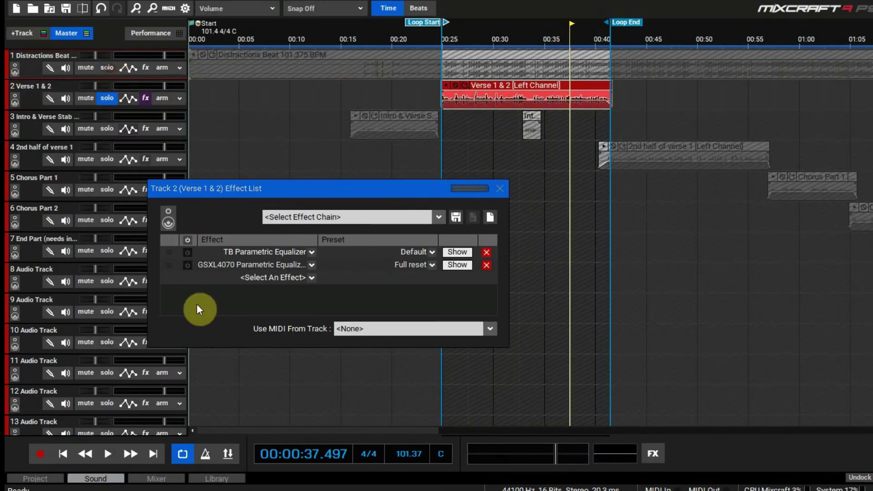
{"action": "left_click", "coordinate": [109, 454]}
{"action": "left_click_drag", "start_coordinate": [313, 186], "coordinate": [302, 196]}
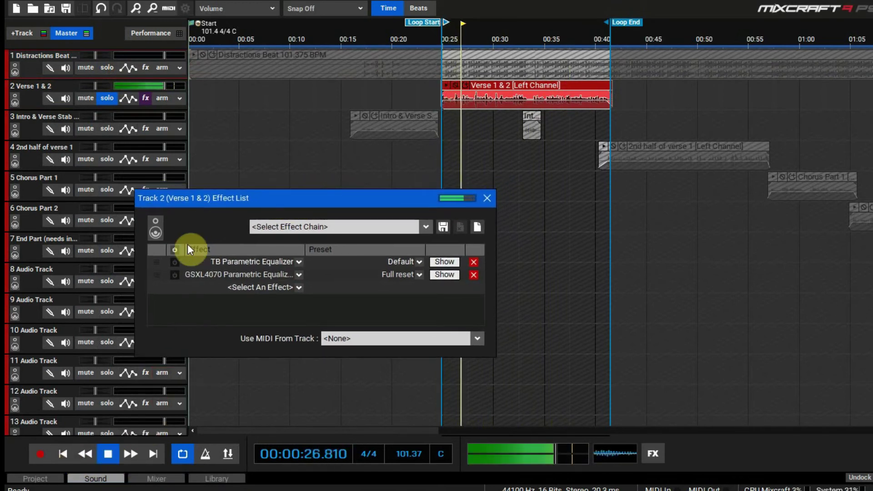
Step: Switch all the vocal's effects back on, clear the track's clipping indicator, and replay from the start
{"action": "left_click", "coordinate": [175, 250]}
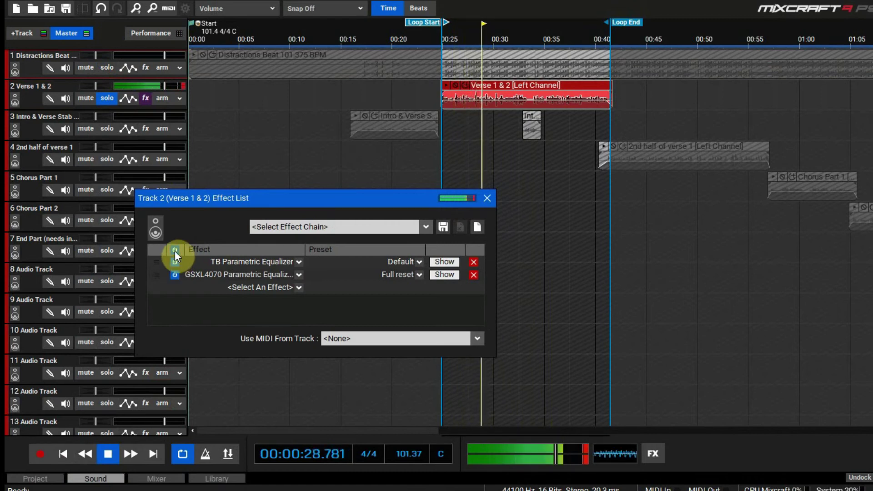
{"action": "left_click", "coordinate": [182, 86]}
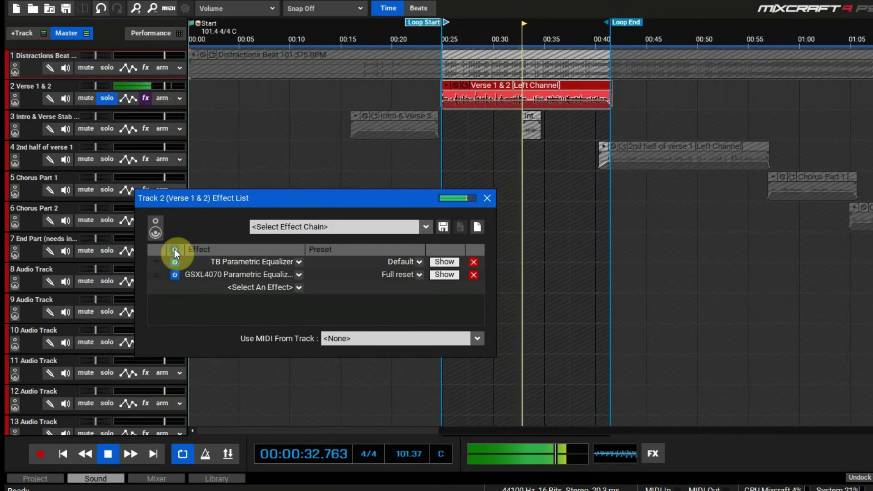
{"action": "left_click", "coordinate": [59, 457]}
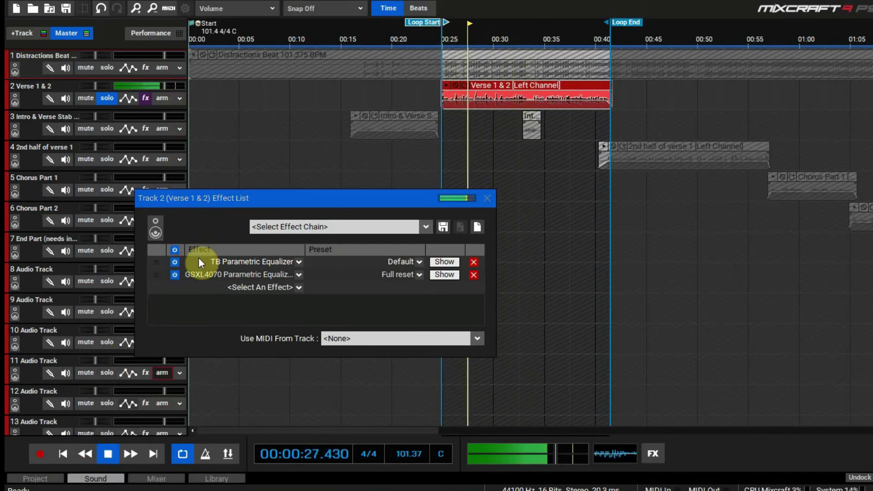
Step: Show the GSXL4070 and replay the vocal passage from about 00:27 several times to examine its sound, stopping at the end
{"action": "left_click", "coordinate": [472, 38]}
{"action": "left_click", "coordinate": [444, 274]}
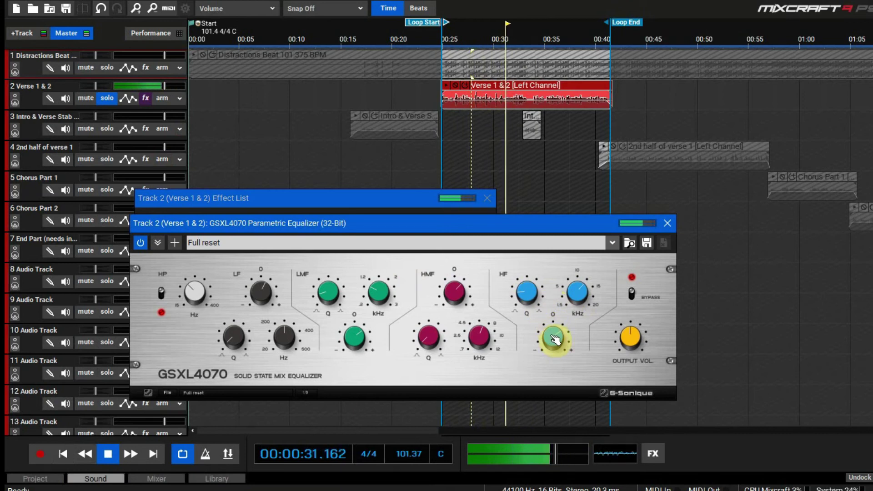
{"action": "left_click", "coordinate": [489, 40]}
{"action": "left_click", "coordinate": [477, 40]}
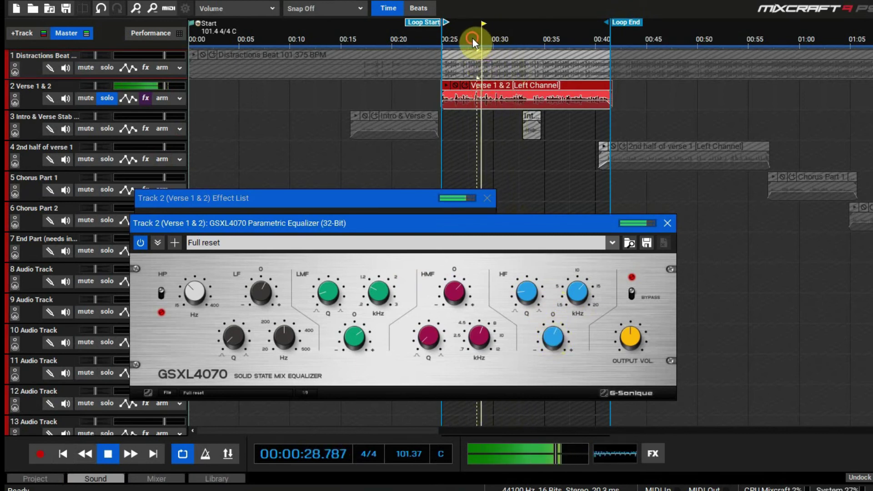
{"action": "left_click", "coordinate": [472, 38]}
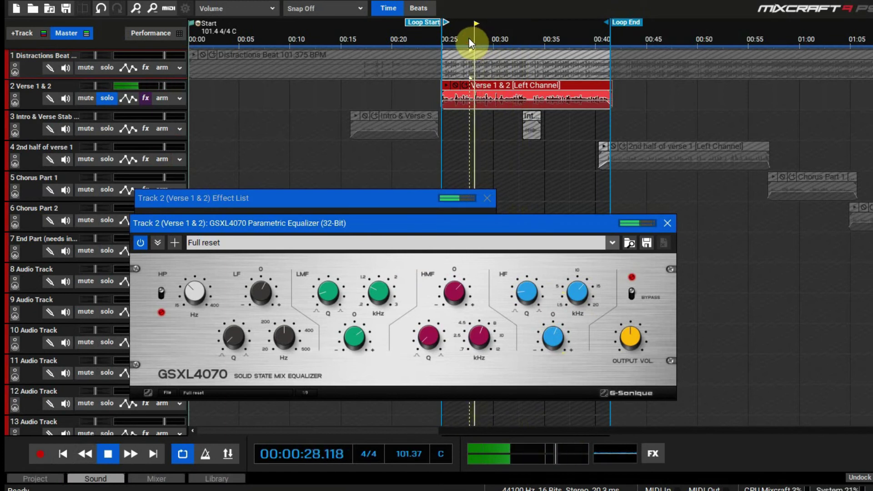
{"action": "left_click", "coordinate": [468, 38]}
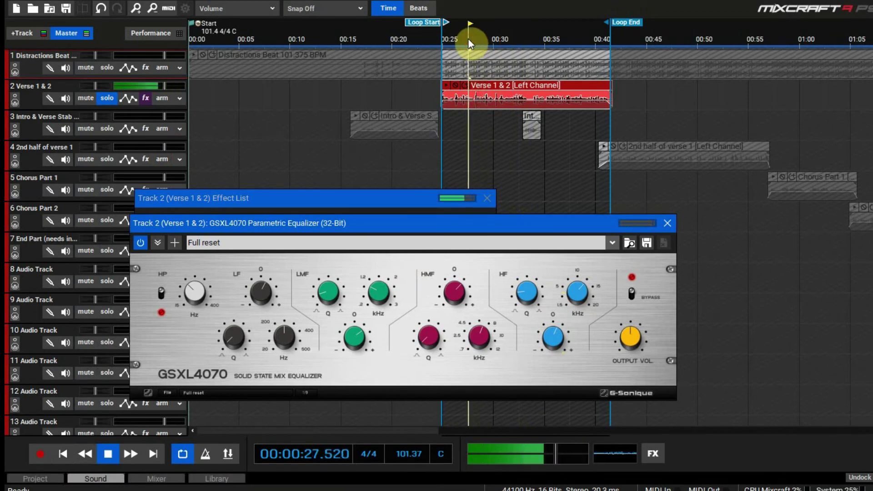
{"action": "left_click", "coordinate": [108, 454]}
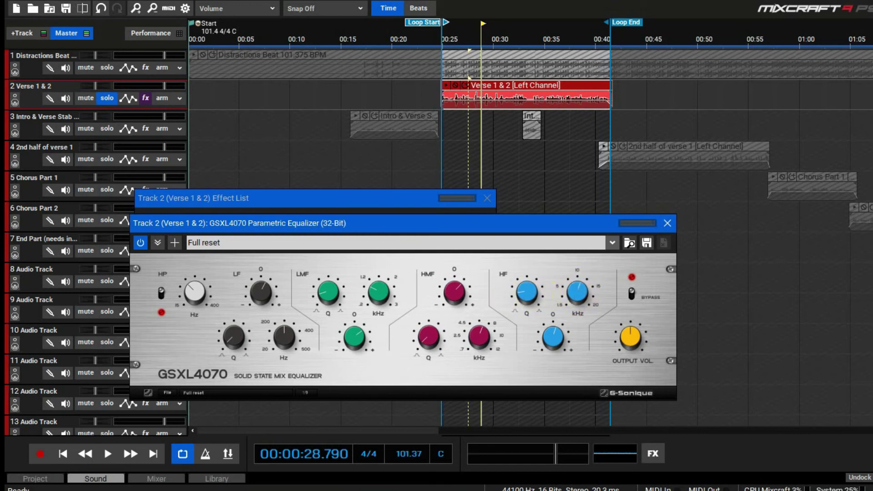
Step: Bring the effect list forward, replay the vocal from about 00:27, and close both effect windows
{"action": "left_click", "coordinate": [252, 202]}
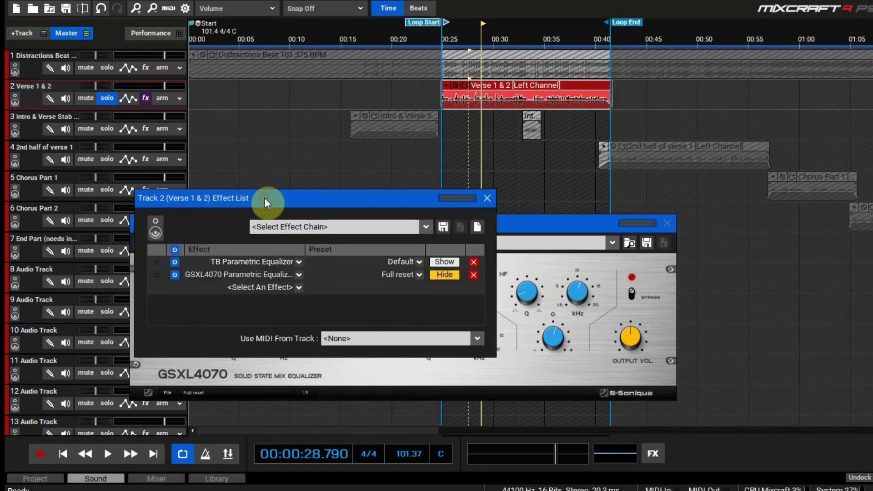
{"action": "left_click", "coordinate": [109, 453]}
{"action": "left_click", "coordinate": [467, 33]}
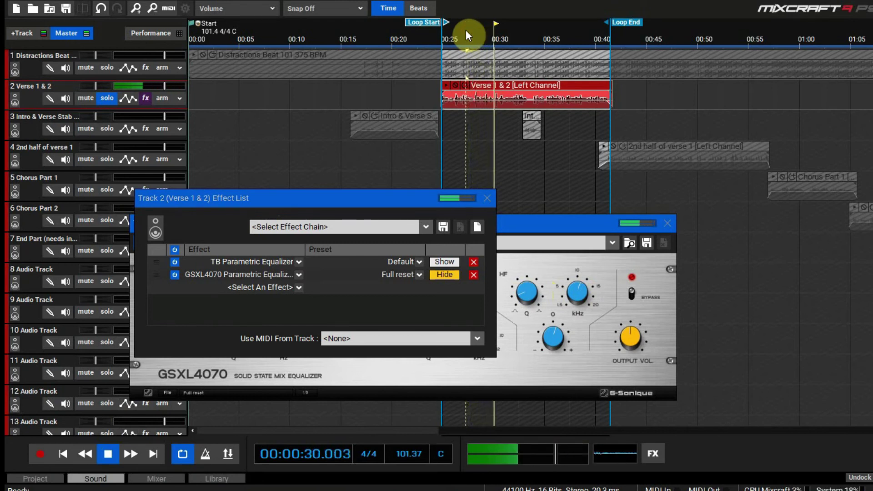
{"action": "left_click", "coordinate": [486, 198]}
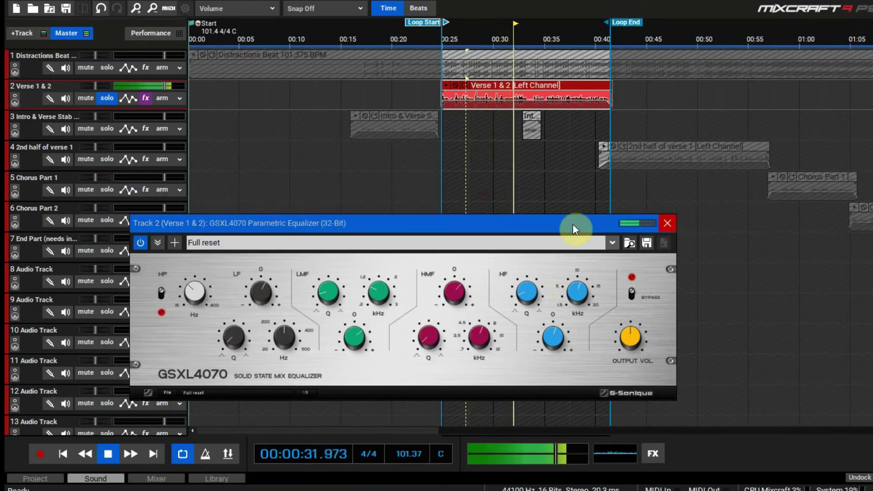
{"action": "left_click", "coordinate": [667, 223]}
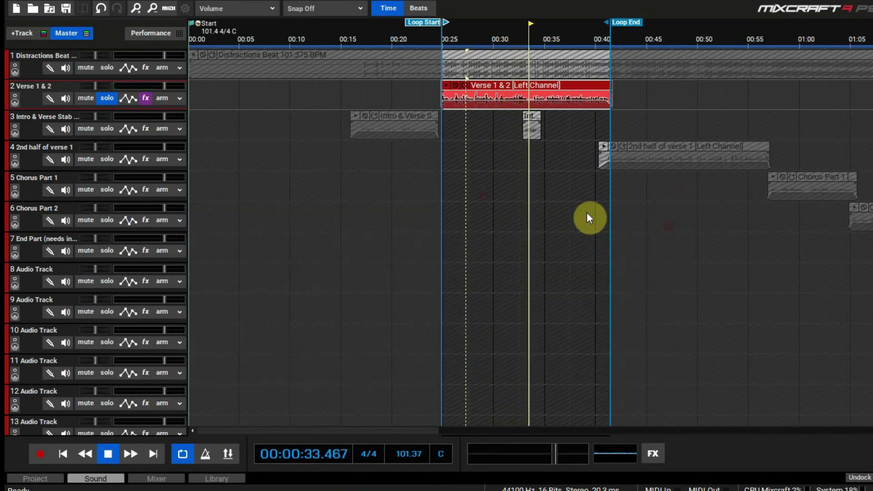
Step: Reopen the Verse 1 & 2 effect list to compare the vocal without its effects, and close it and stop playback
{"action": "left_click", "coordinate": [146, 97]}
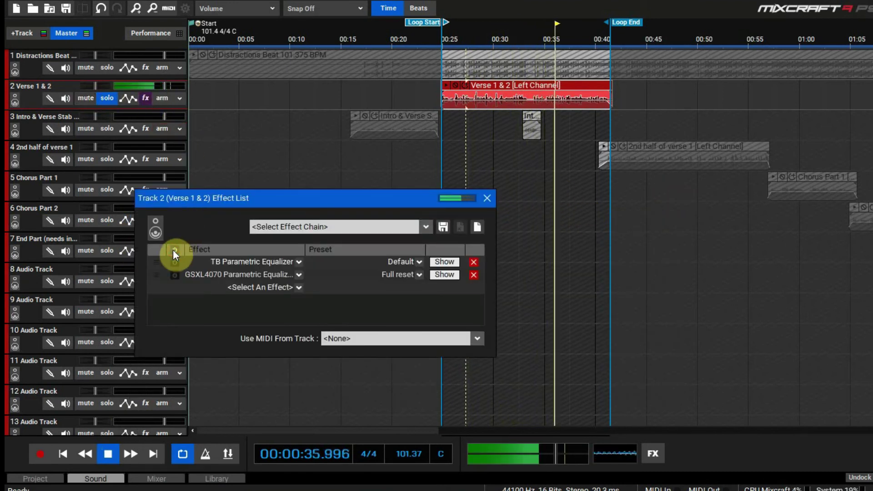
{"action": "key", "text": "Escape"}
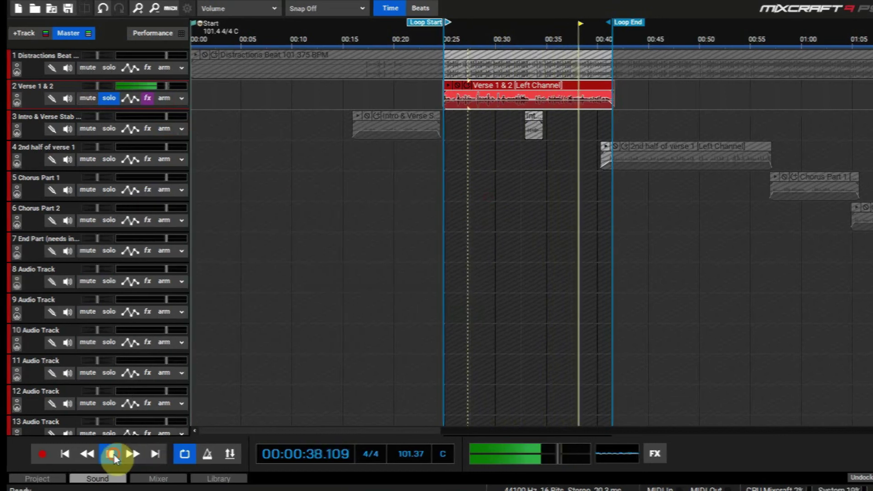
{"action": "left_click", "coordinate": [109, 453]}
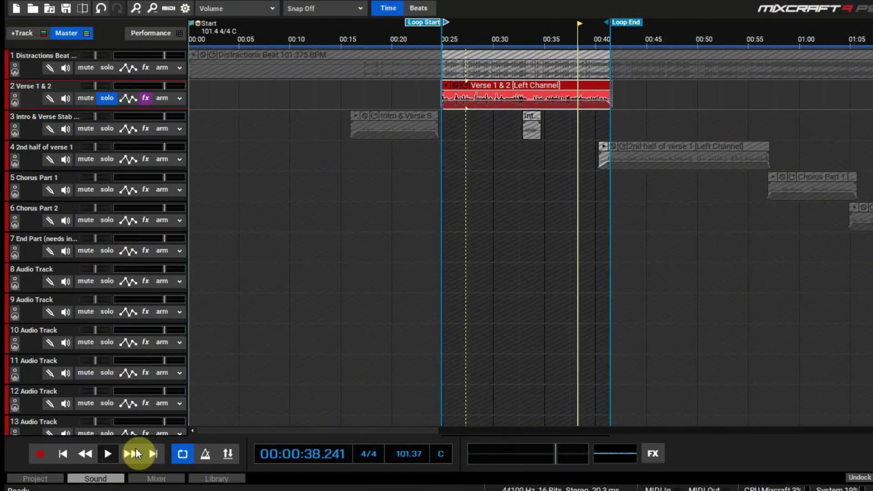
Step: Turn off loop playback and add Acoustica EQ as the third effect on the Verse 1 & 2 track
{"action": "left_click", "coordinate": [181, 457]}
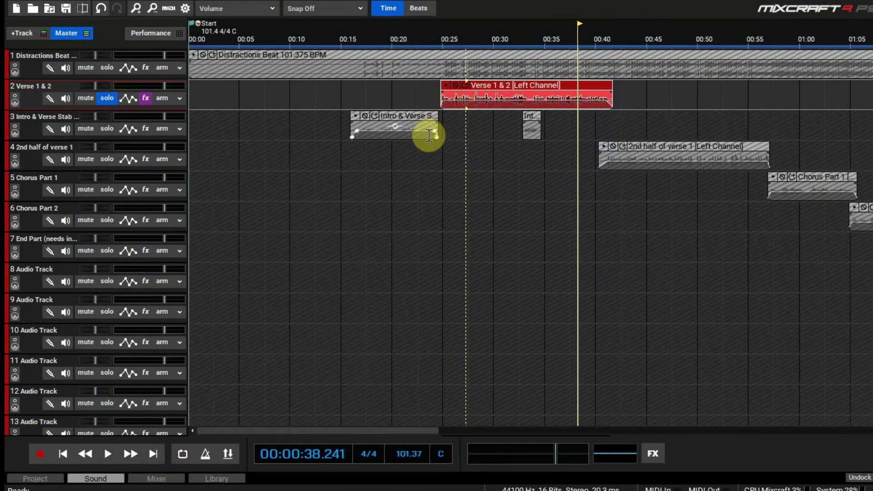
{"action": "left_click", "coordinate": [146, 100]}
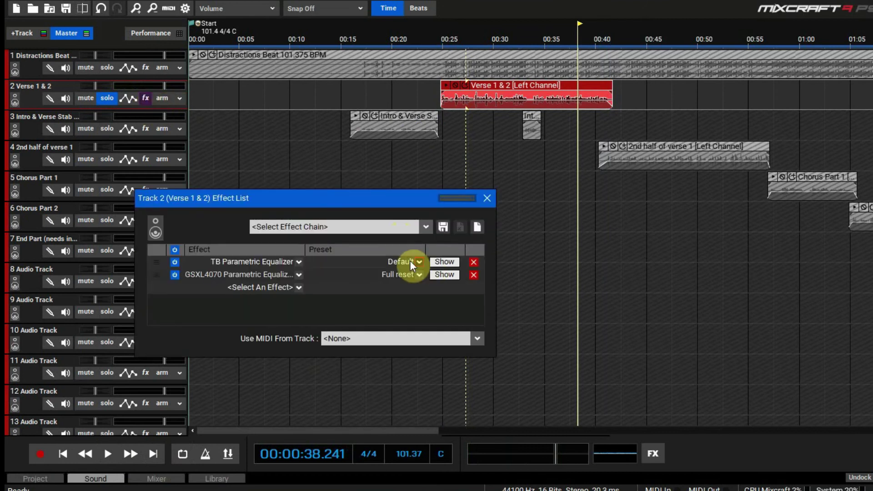
{"action": "left_click", "coordinate": [283, 287]}
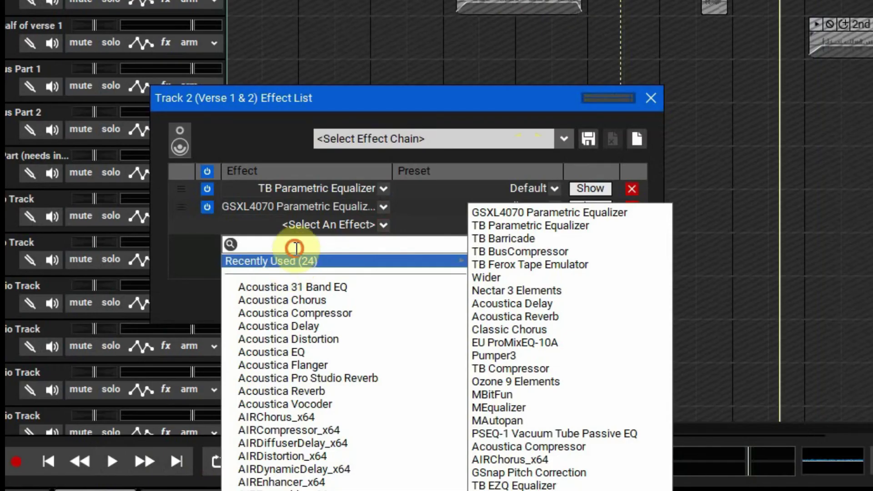
{"action": "left_click", "coordinate": [236, 302]}
{"action": "type", "text": "eq"}
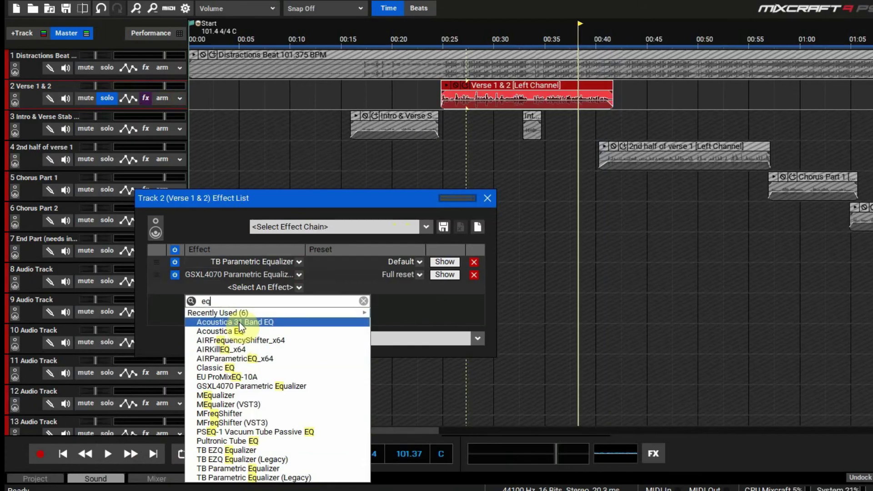
{"action": "left_click", "coordinate": [387, 312]}
{"action": "left_click", "coordinate": [298, 286]}
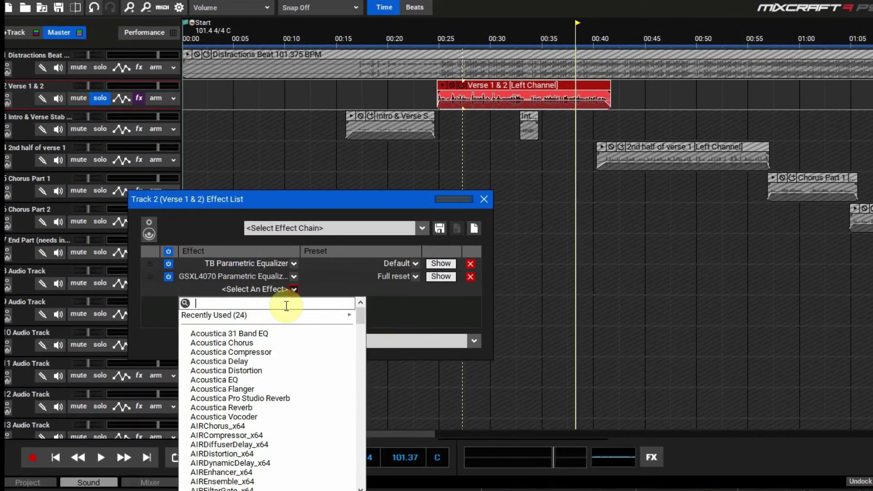
{"action": "left_click", "coordinate": [234, 378]}
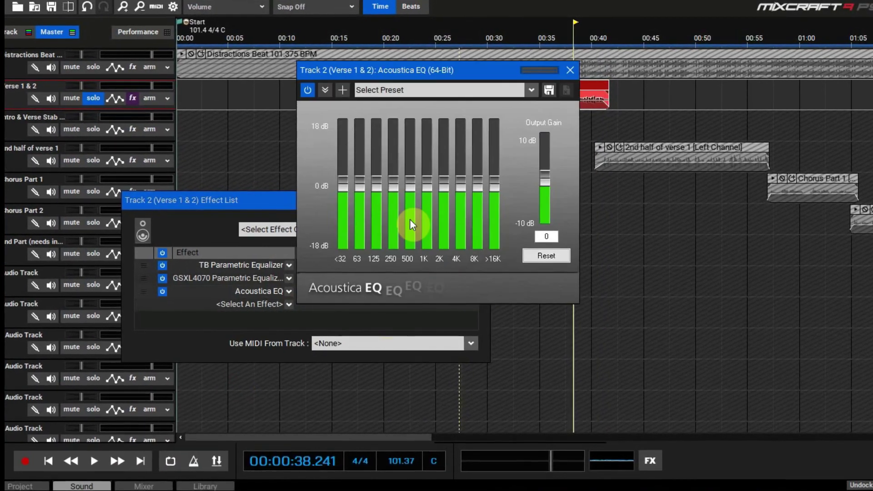
Step: Cut the <32, 63 and 125 bands of Acoustica EQ to -18 dB and slightly boost the 8K and >16K bands
{"action": "left_click_drag", "start_coordinate": [343, 188], "coordinate": [344, 280]}
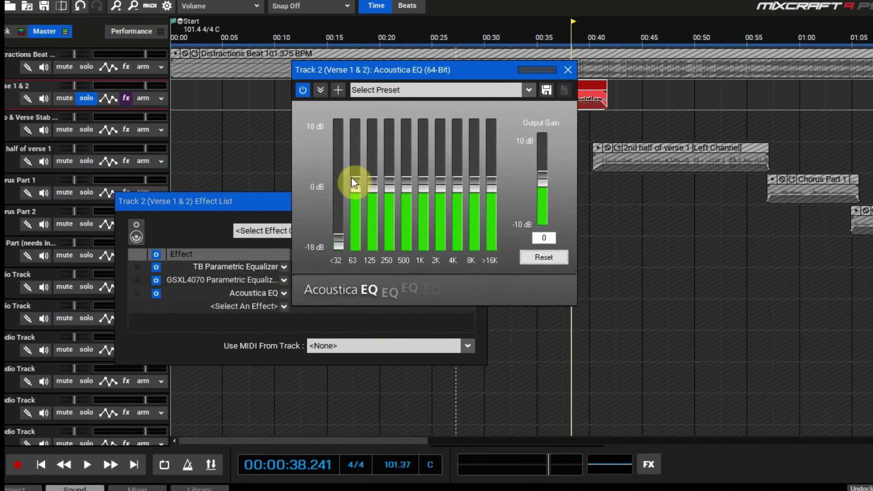
{"action": "left_click_drag", "start_coordinate": [354, 183], "coordinate": [355, 249]}
{"action": "left_click_drag", "start_coordinate": [372, 184], "coordinate": [364, 248]}
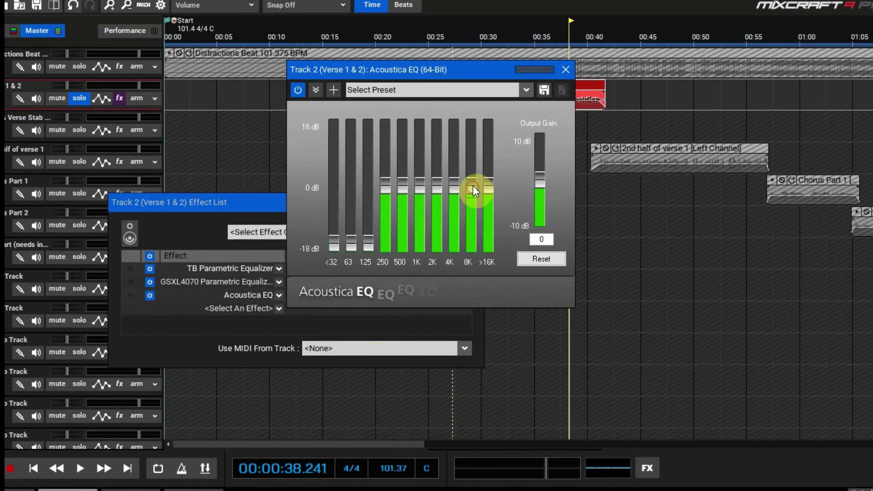
{"action": "left_click_drag", "start_coordinate": [472, 185], "coordinate": [474, 174]}
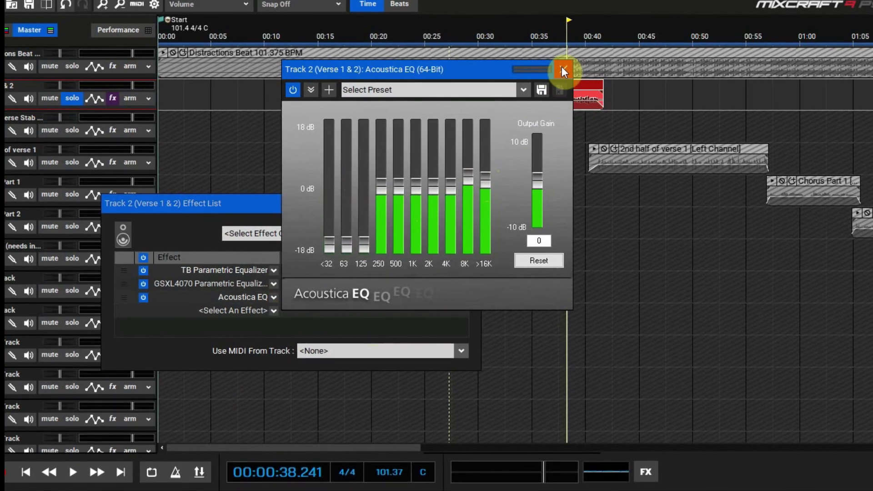
Step: Try the Ro3 and 2020 presets in Acoustica EQ, and close its window
{"action": "left_click", "coordinate": [523, 91]}
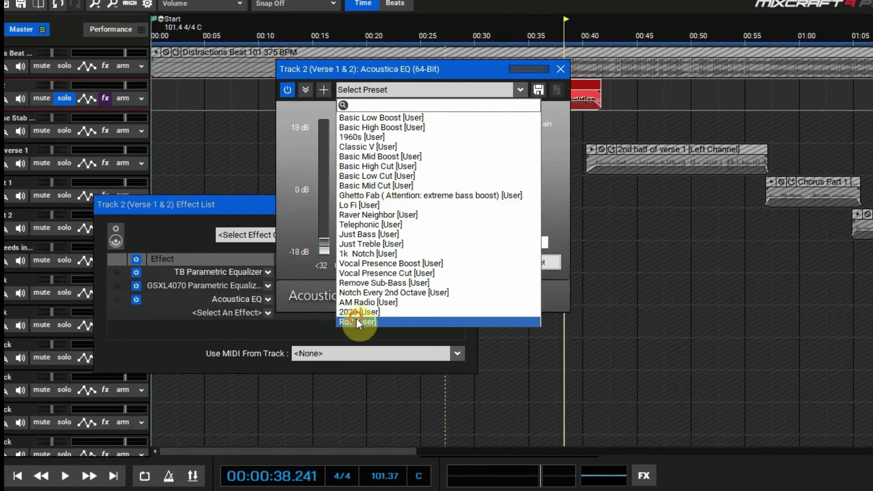
{"action": "left_click", "coordinate": [356, 321]}
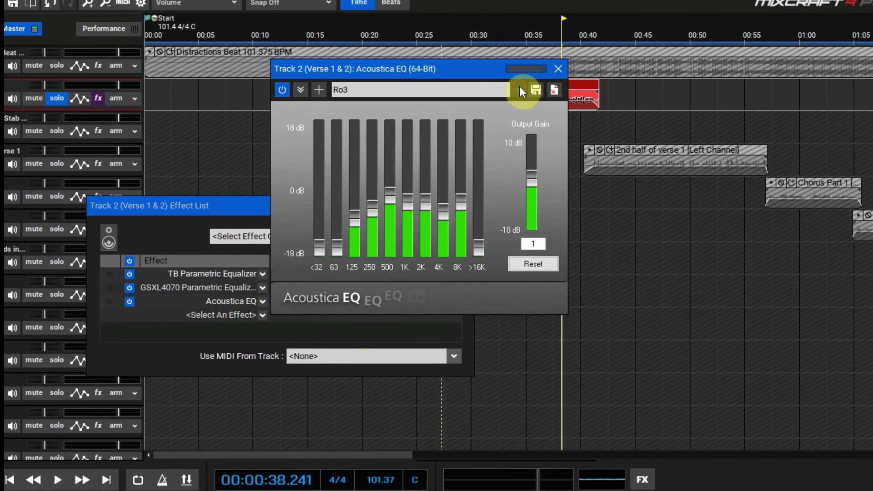
{"action": "left_click", "coordinate": [519, 90]}
{"action": "left_click", "coordinate": [358, 313]}
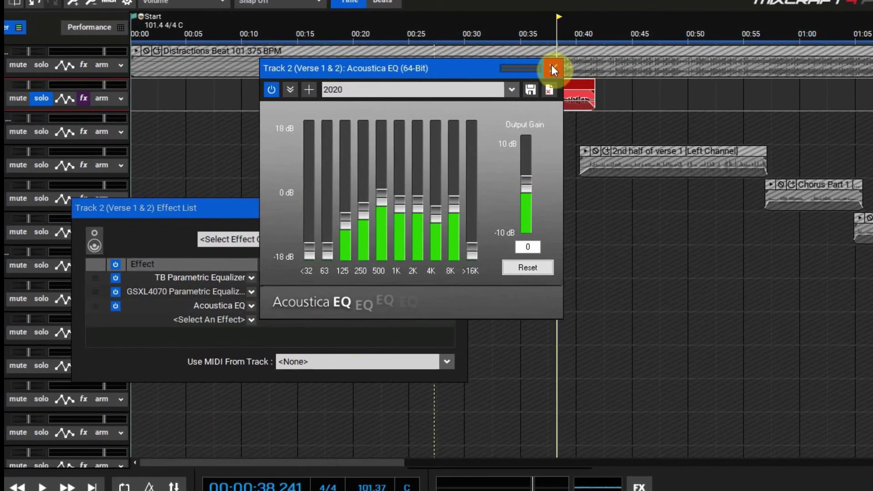
{"action": "left_click", "coordinate": [552, 68]}
Step: Bypass Acoustica EQ, remove it from the Verse 1 & 2 effects, and close the effect list
{"action": "left_click", "coordinate": [116, 306]}
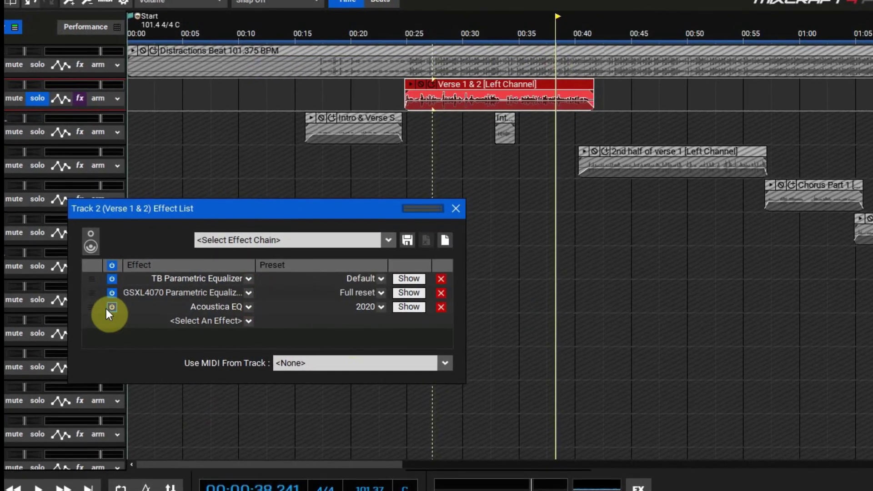
{"action": "left_click", "coordinate": [438, 309]}
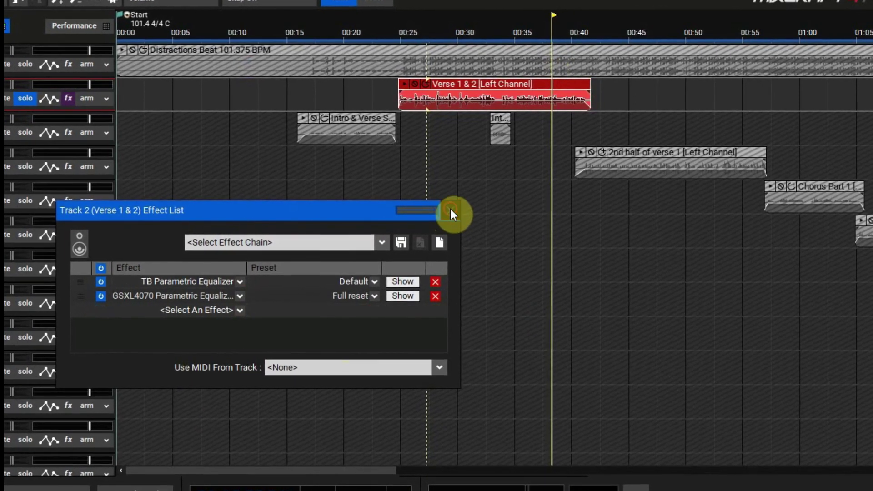
{"action": "left_click", "coordinate": [450, 211]}
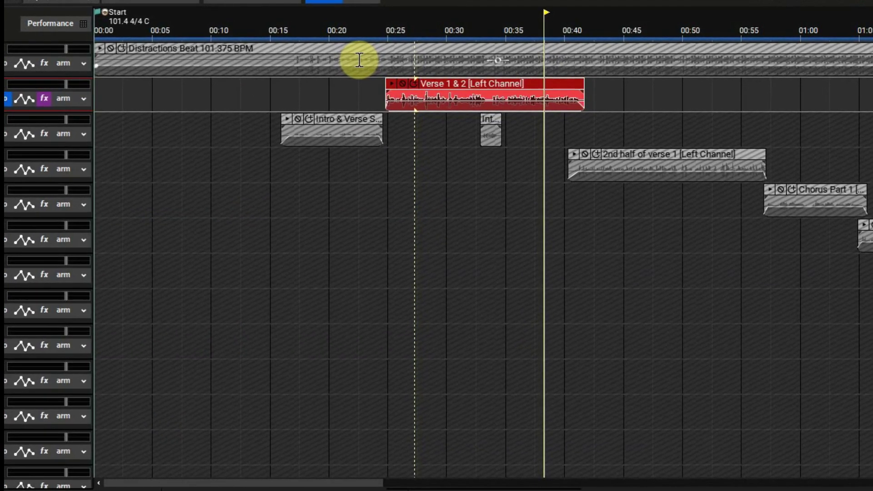
Step: Select all clips on the timeline and place the playhead just before the first Verse 1 & 2 clip
{"action": "key", "text": "ctrl+a"}
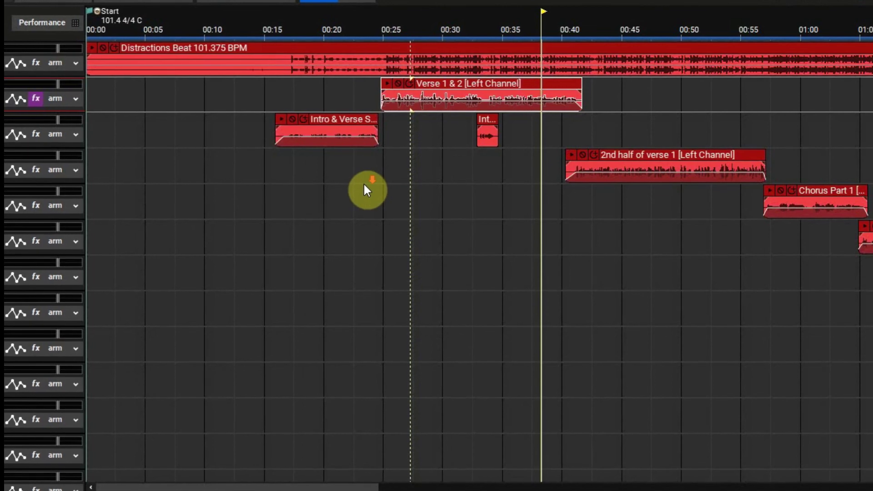
{"action": "key", "text": "f"}
{"action": "left_click", "coordinate": [220, 18]}
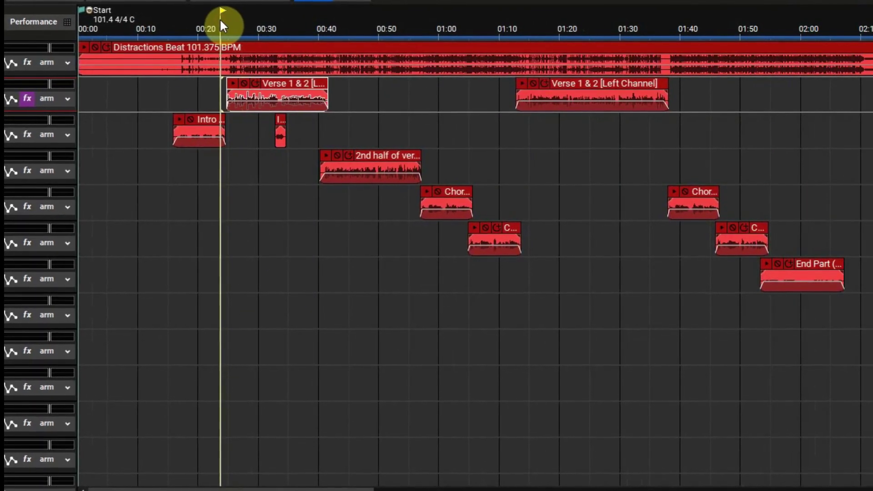